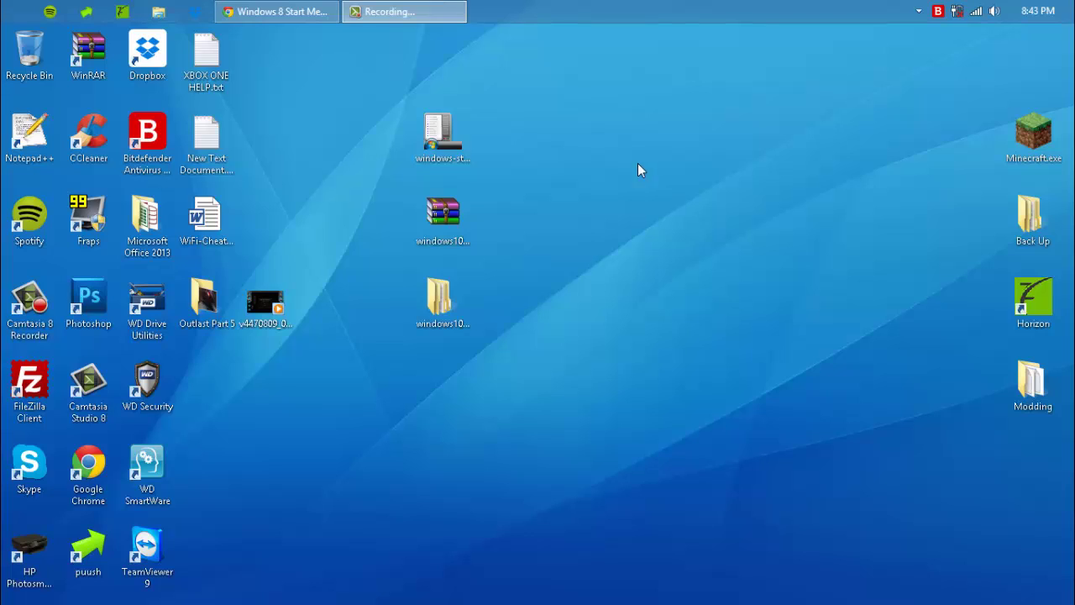
- Review the ViStart download page in Chrome, then minimize it and select the downloaded vistart.exe file
left_click(310, 15)
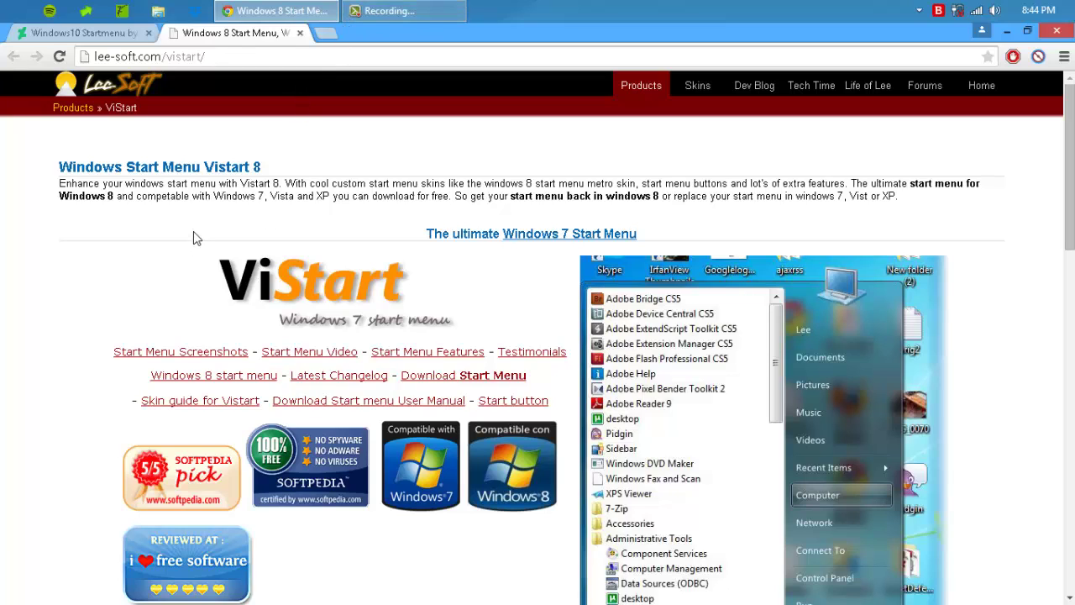
scroll(182, 258, "down", 4)
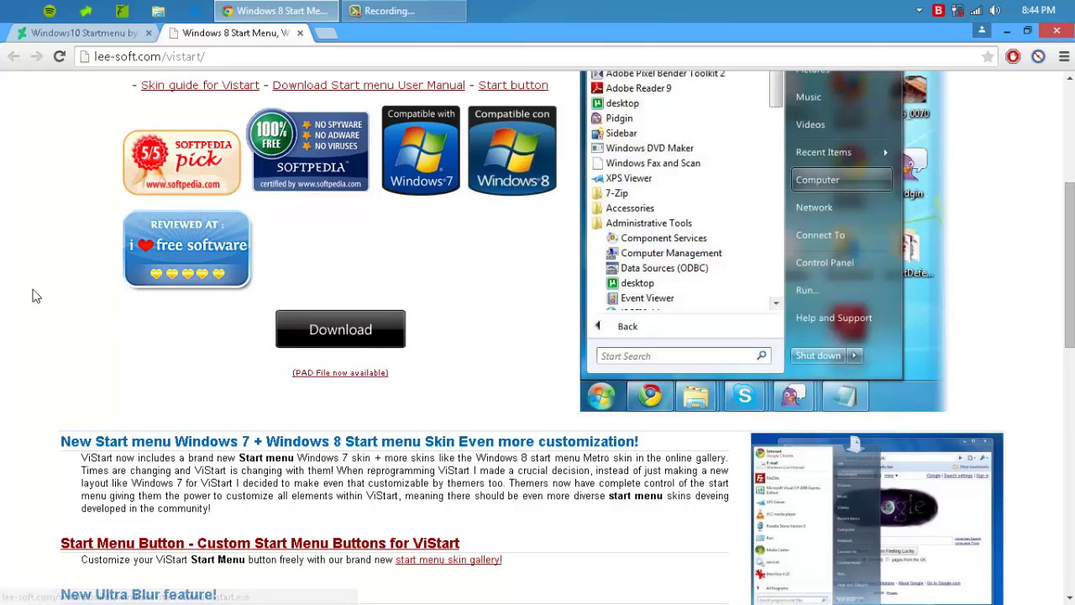
scroll(17, 298, "up", 2)
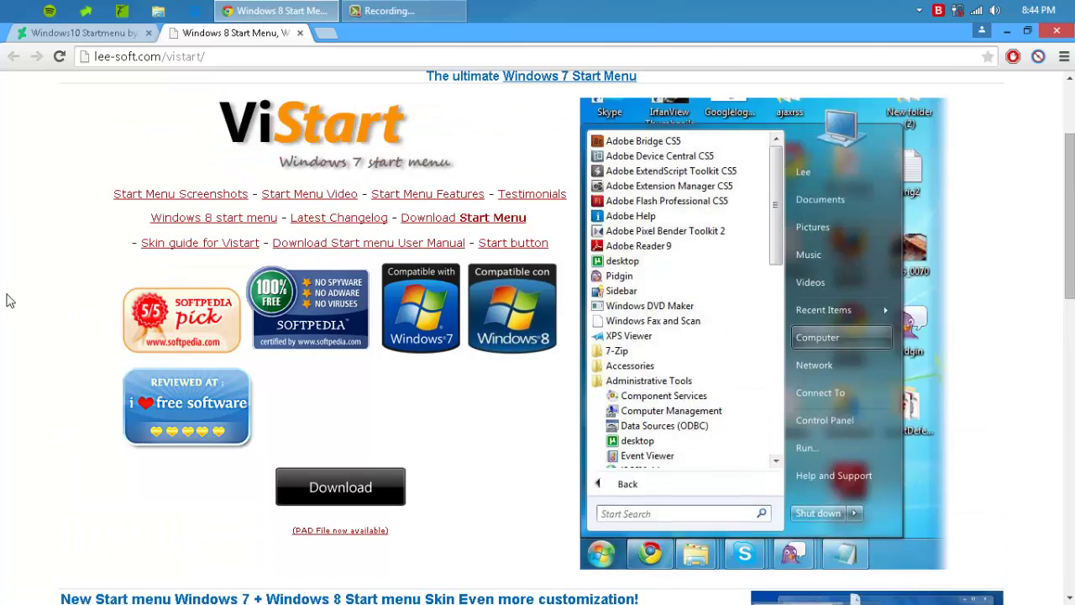
scroll(10, 301, "up", 2)
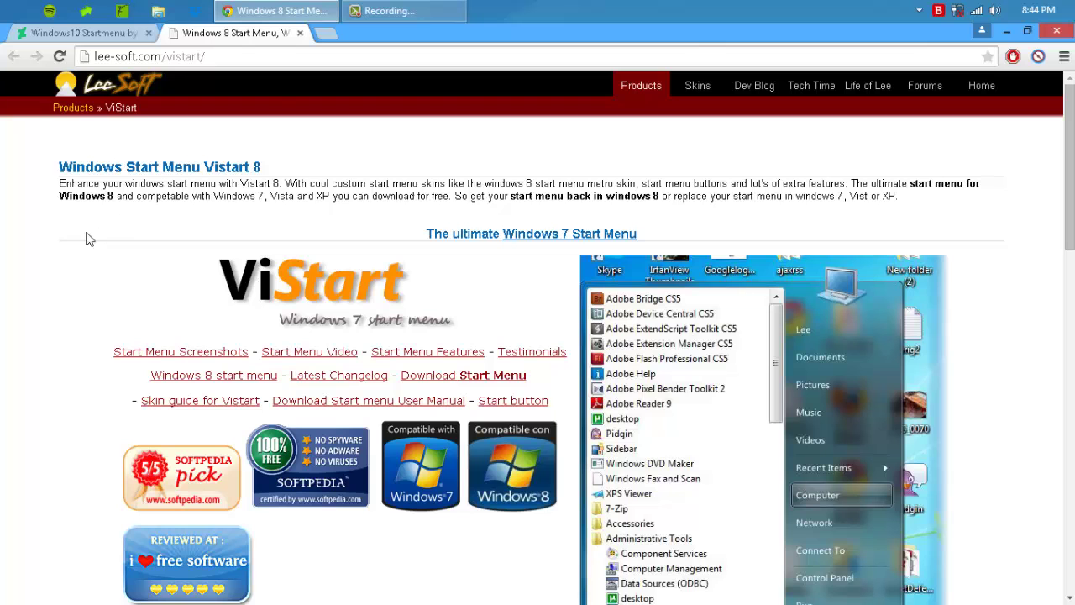
left_click(284, 10)
left_click(436, 148)
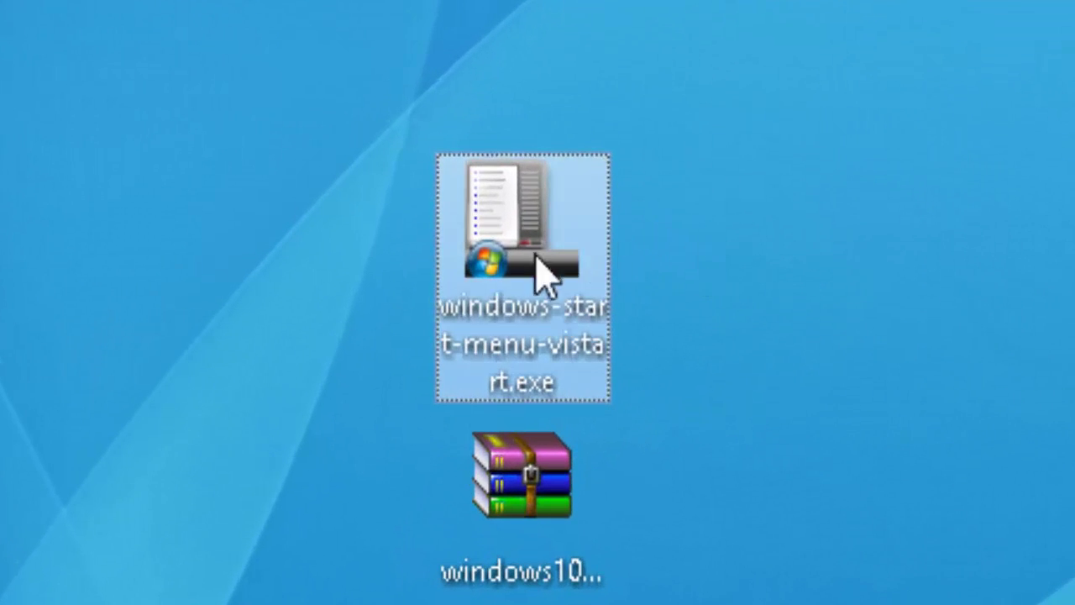
- Launch windows-start-menu-vistart.exe and preview the Windows 7, Windows 8 Blue, Windows 8 and XeBlack 2.0 skins
mouse_move(585, 273)
mouse_move(553, 295)
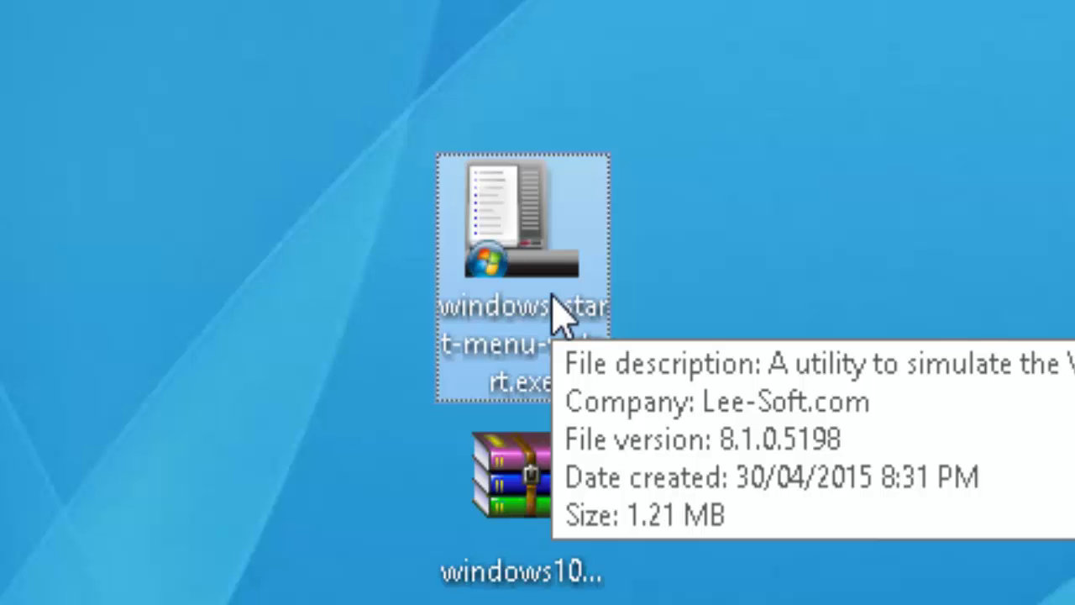
double_click(556, 311)
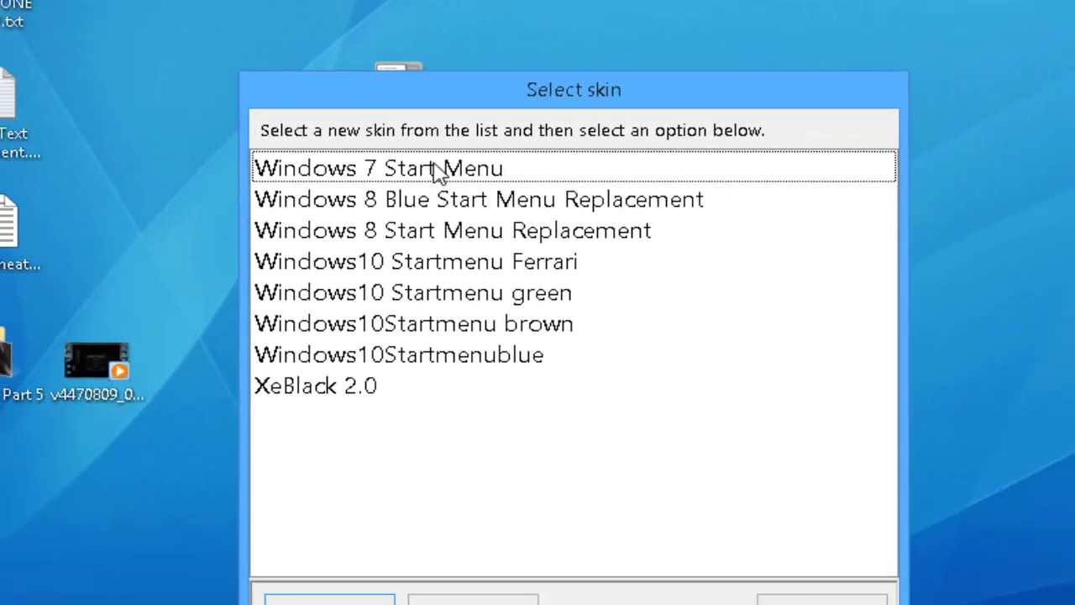
left_click(415, 137)
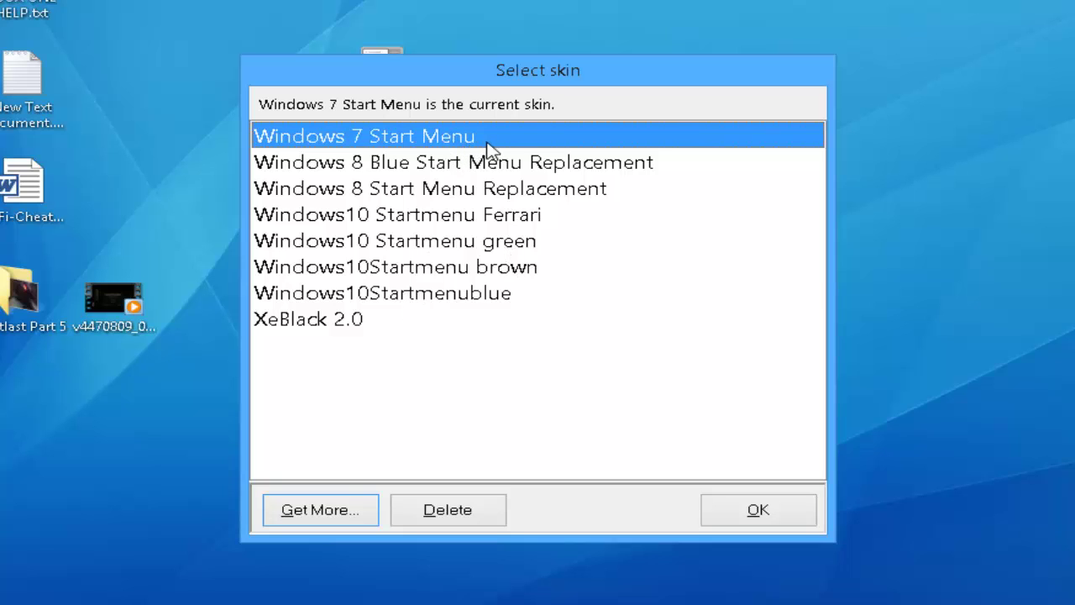
left_click(517, 173)
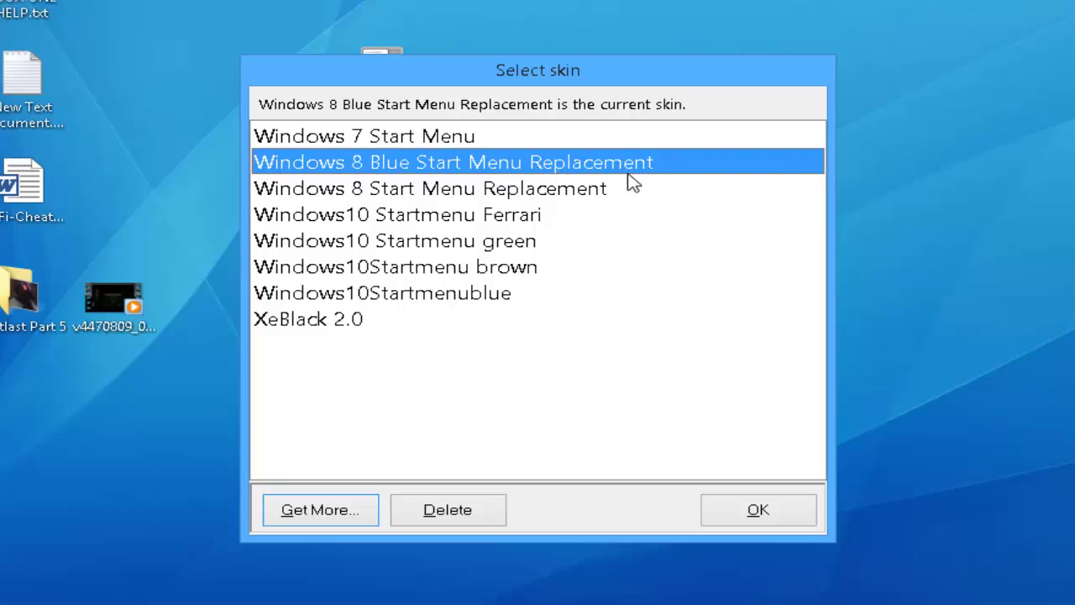
left_click(546, 191)
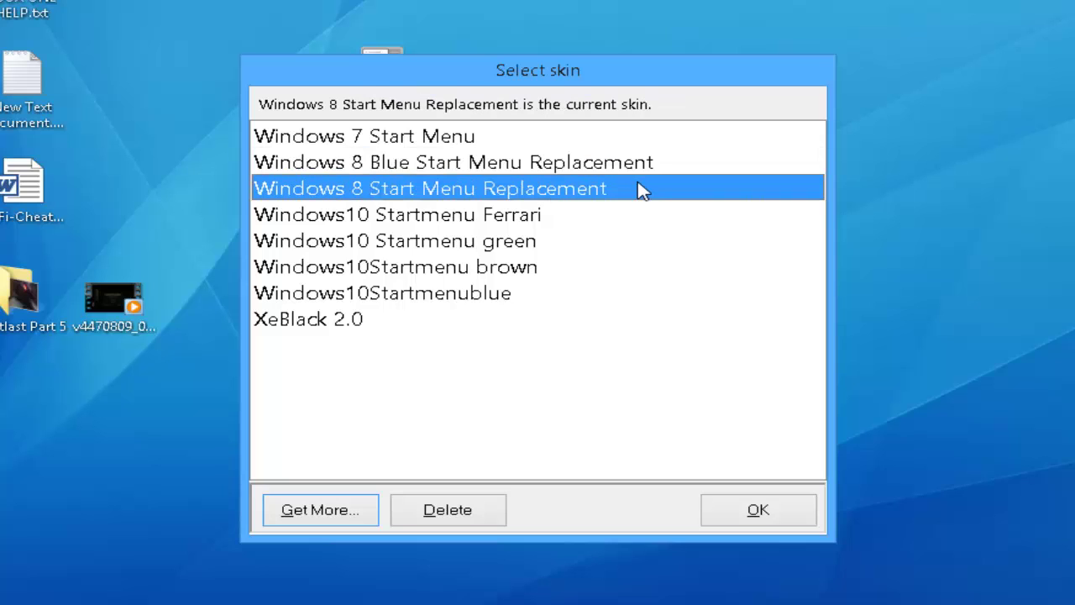
left_click(380, 330)
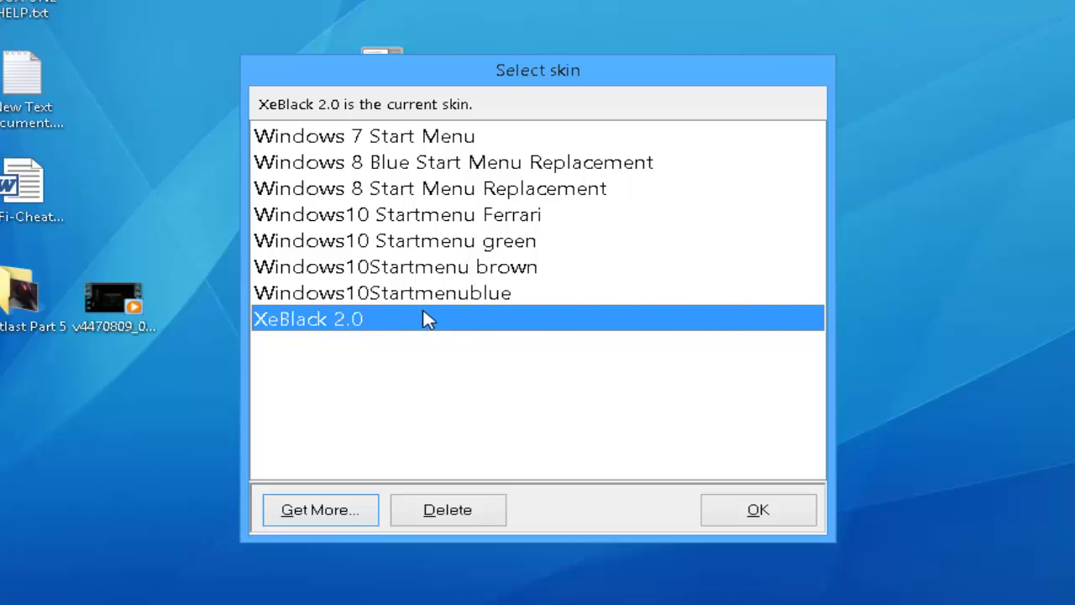
- Cycle through the Windows10 Startmenu blue, brown, green and Ferrari skins, then confirm Windows 7 Start Menu
left_click(473, 296)
left_click(476, 267)
left_click(487, 242)
left_click(496, 216)
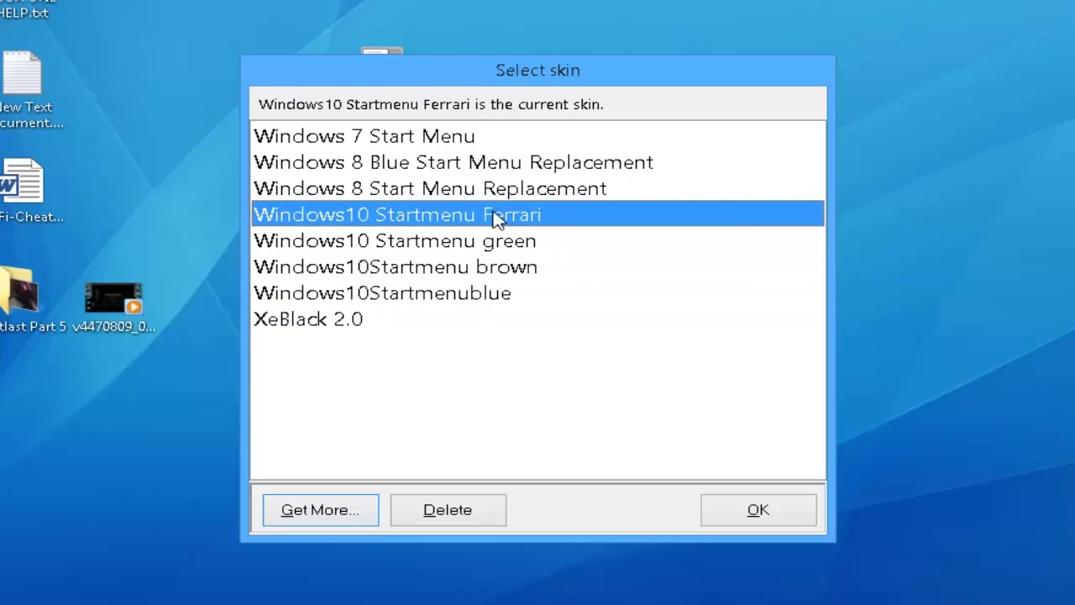
left_click(457, 266)
left_click(444, 294)
left_click(422, 329)
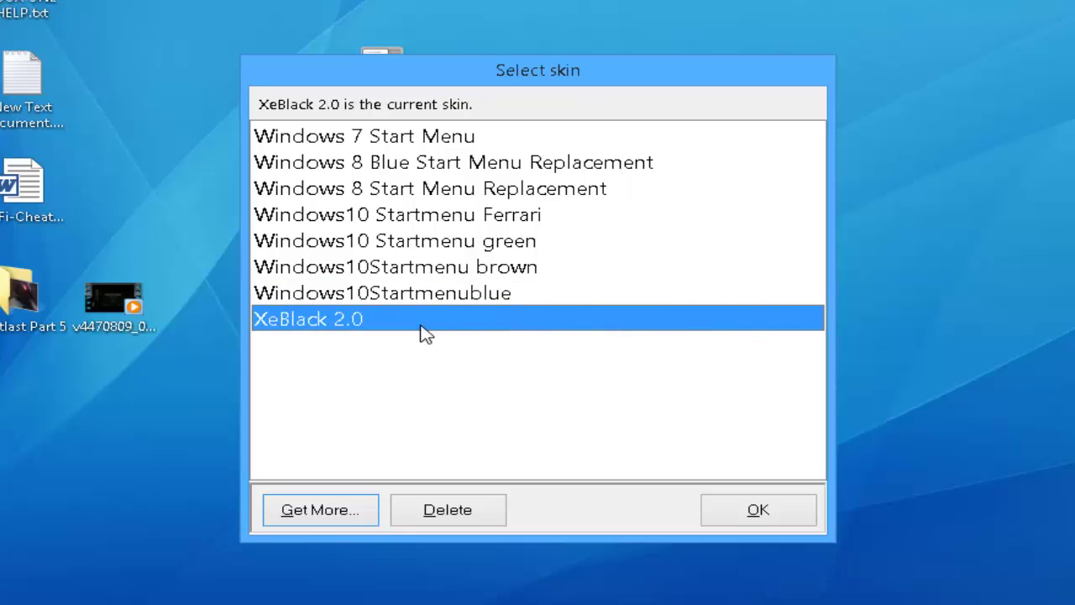
left_click(440, 140)
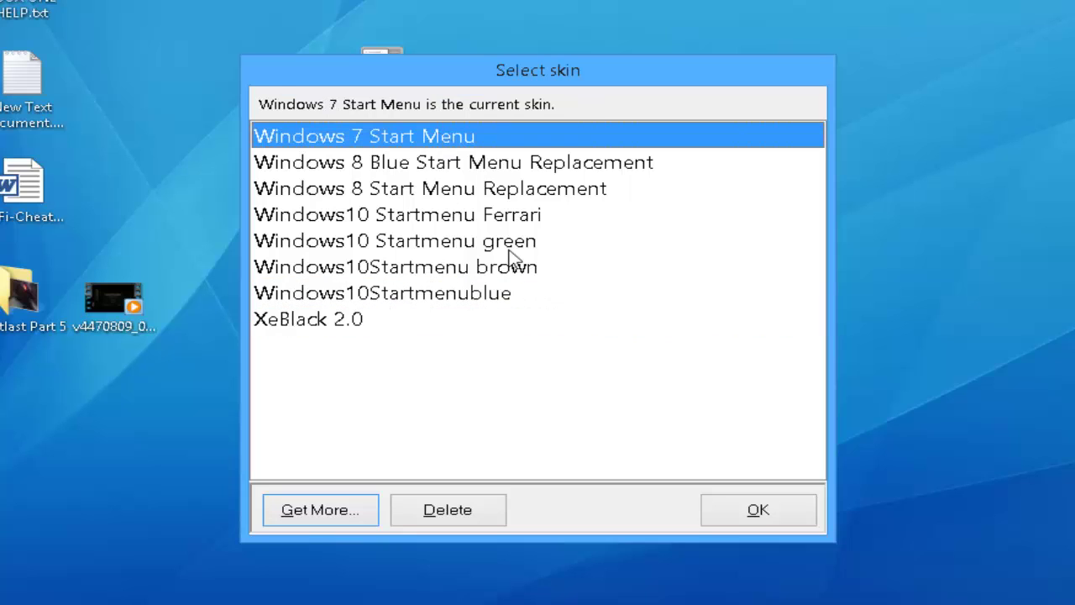
left_click(750, 509)
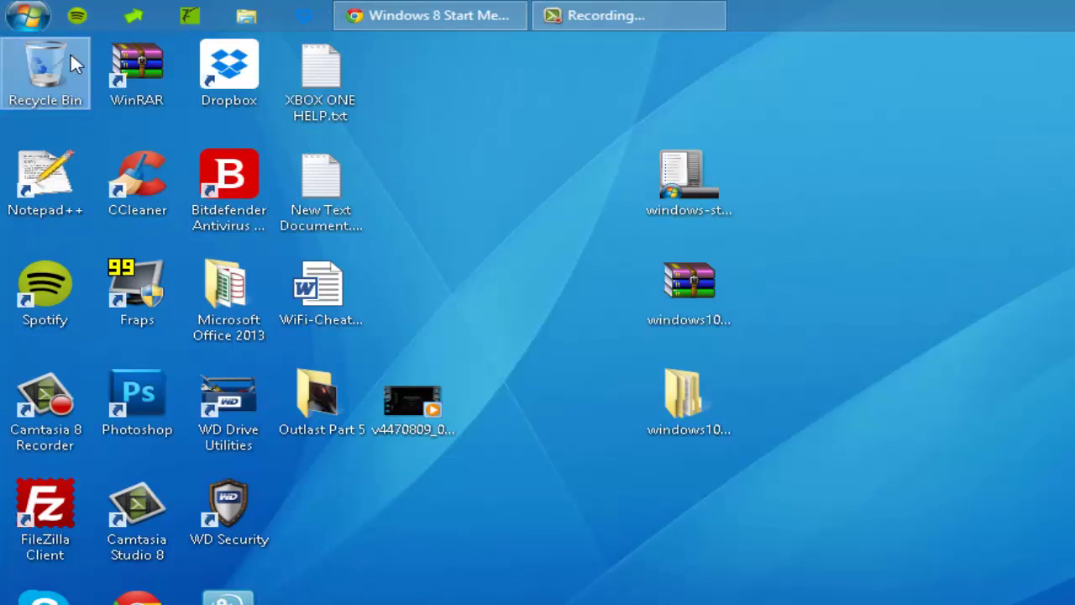
- Open the Windows 7-style ViStart start menu and scroll through its All Apps list
left_click(25, 23)
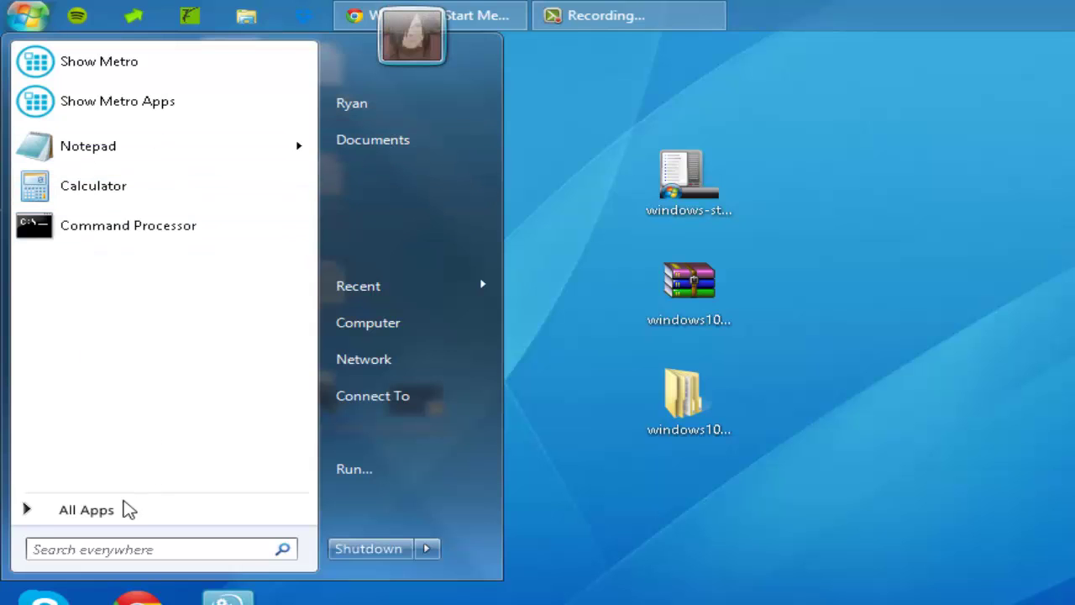
left_click(120, 504)
scroll(302, 269, "down", 2)
scroll(300, 372, "down", 5)
scroll(300, 253, "up", 8)
- Open ViStart Options and inspect the start menu skin and orb dropdowns without changing them
right_click(38, 21)
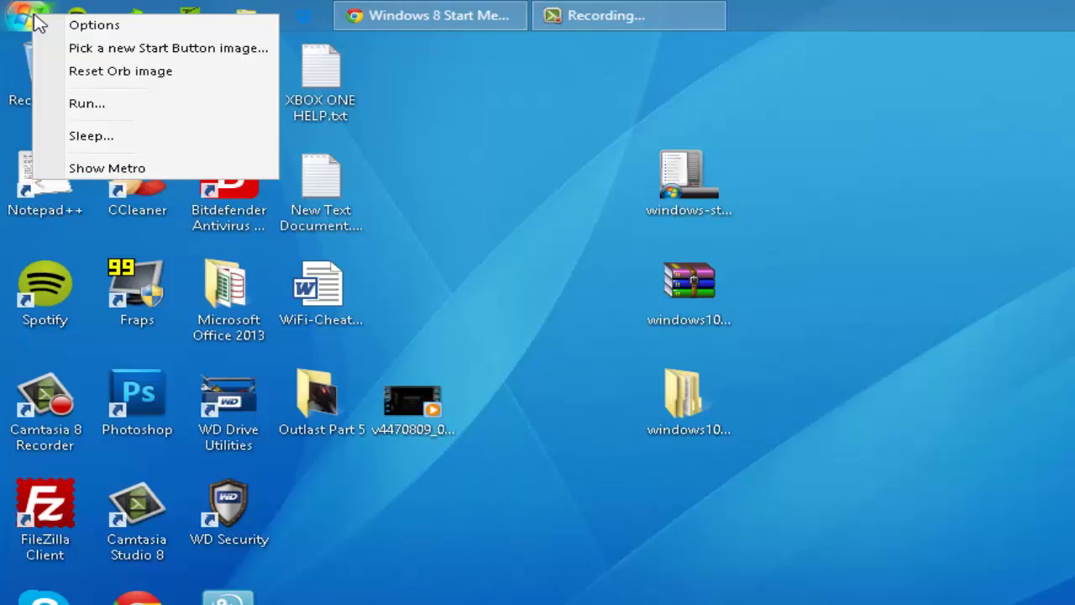
left_click(99, 27)
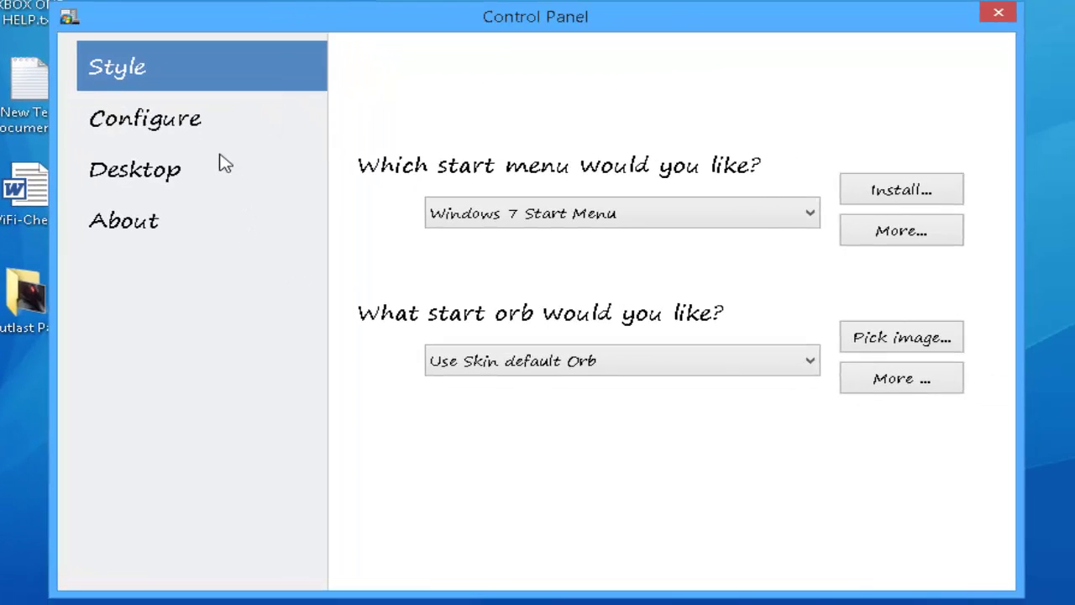
left_click(581, 212)
left_click(571, 212)
left_click(577, 362)
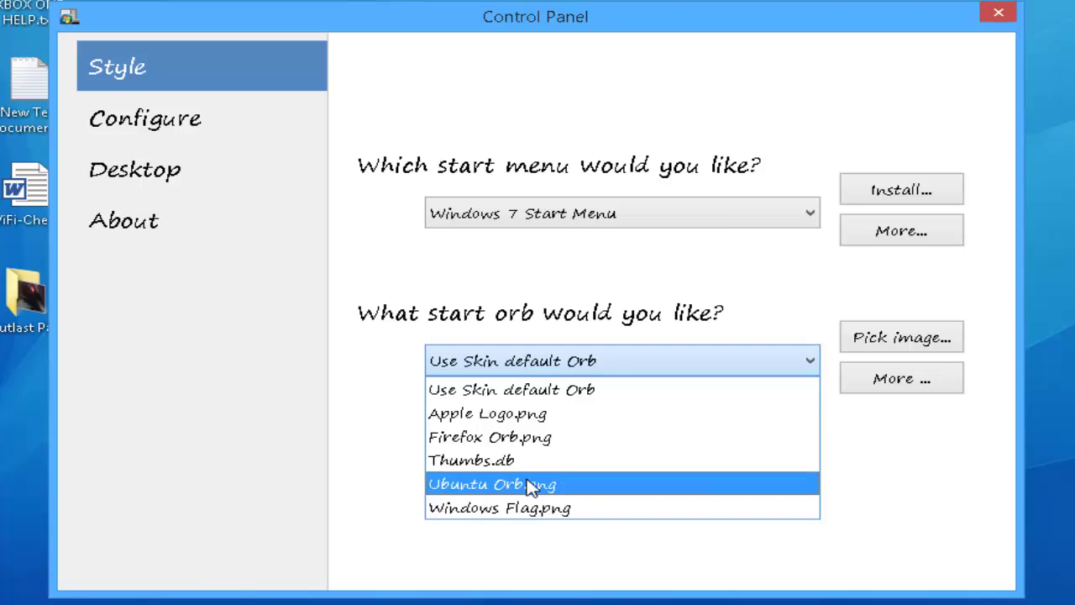
left_click(164, 135)
- Look over the Configure page, then close the Control Panel unchanged
left_click(167, 136)
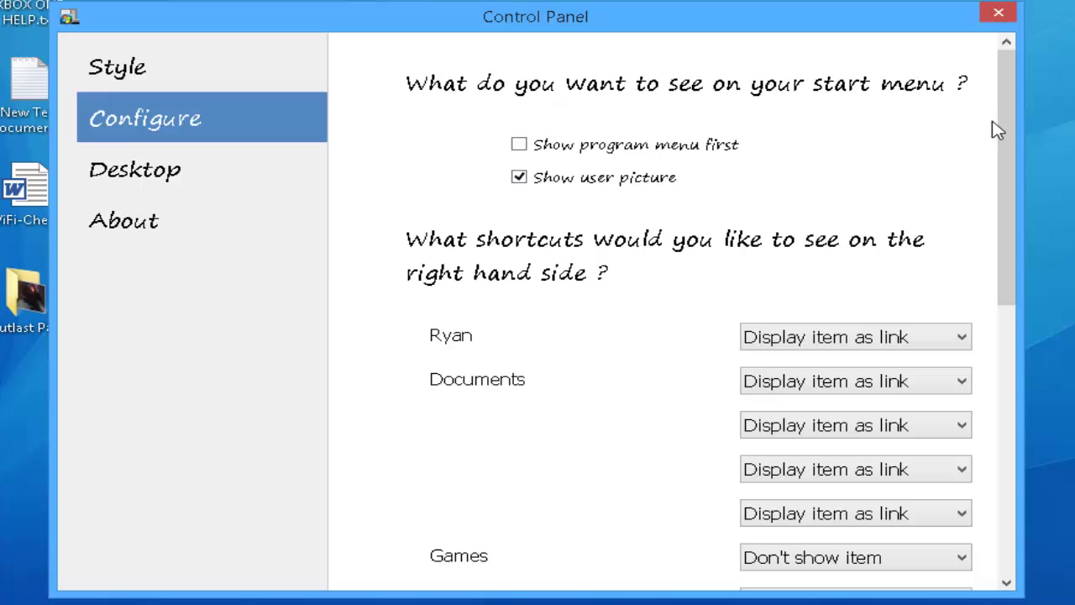
left_click_drag(1008, 169, 1042, 220)
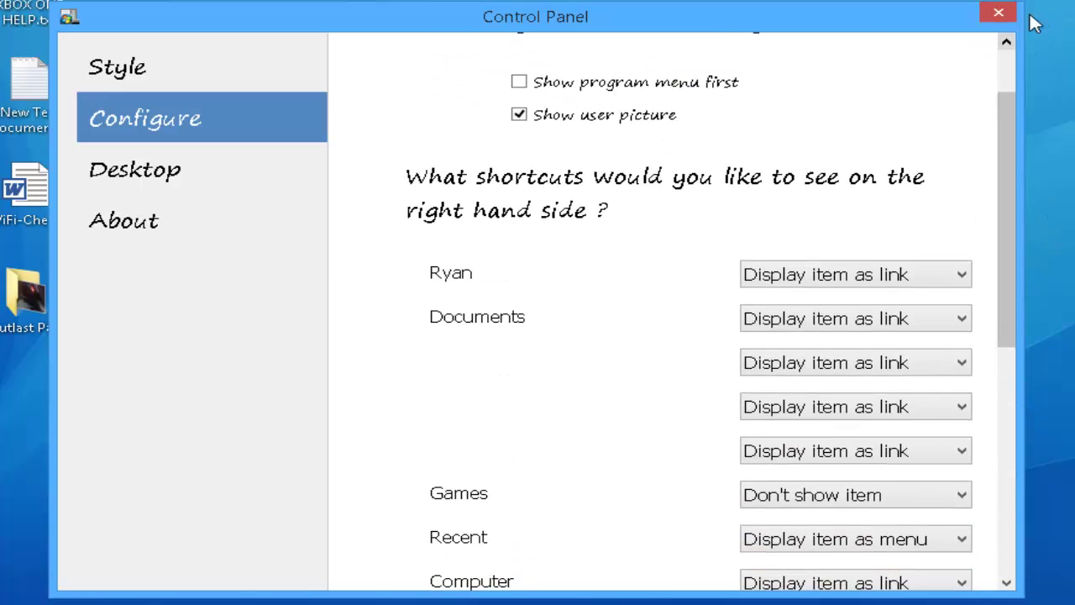
left_click(999, 13)
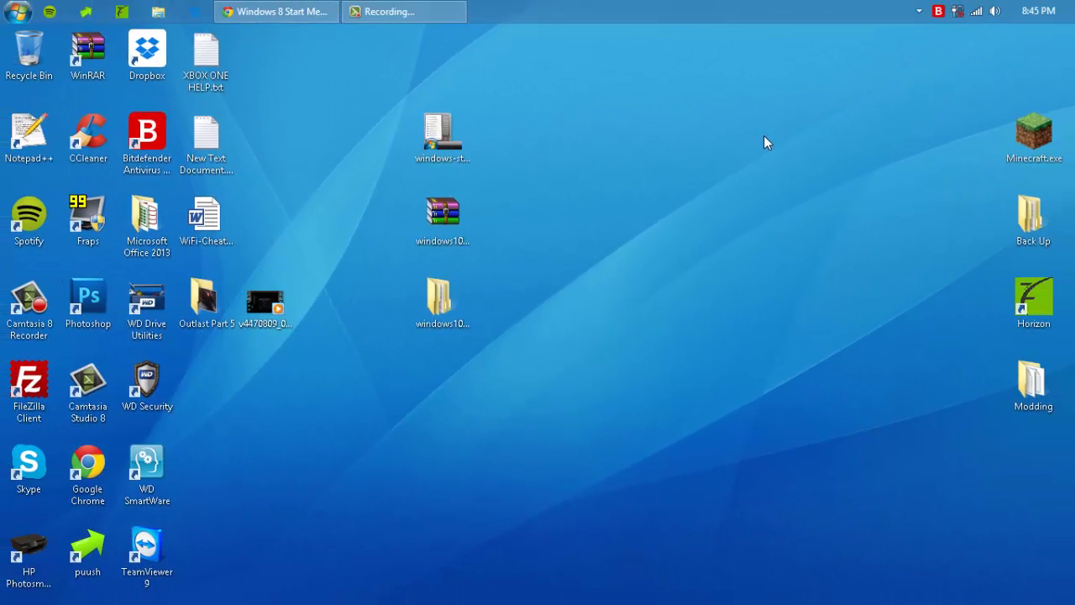
- Reopen ViStart's Control Panel on the Style page and preview the current start menu skin
left_click(227, 11)
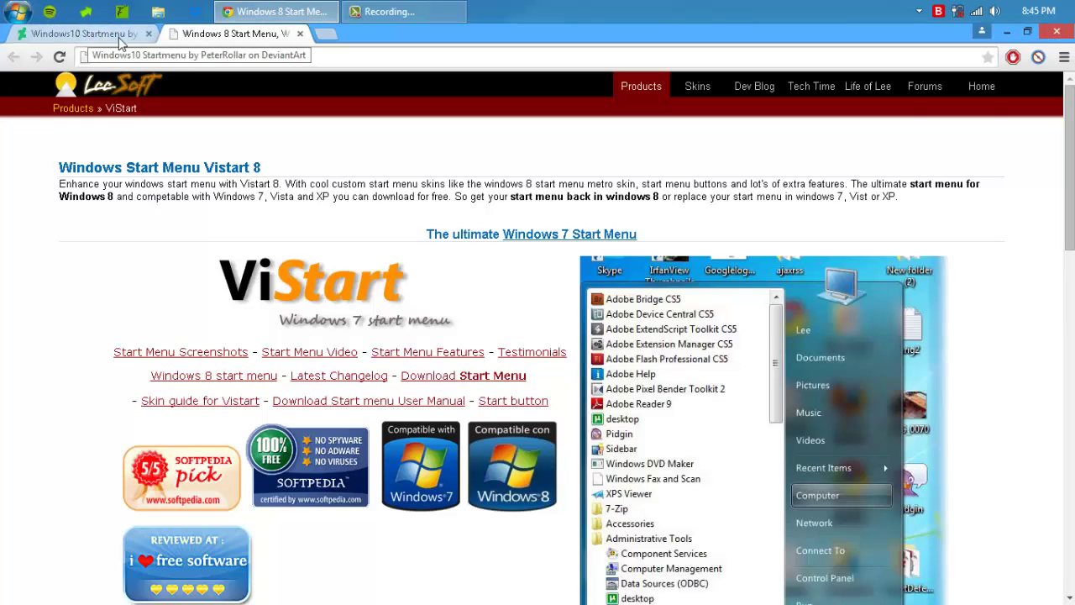
left_click(277, 12)
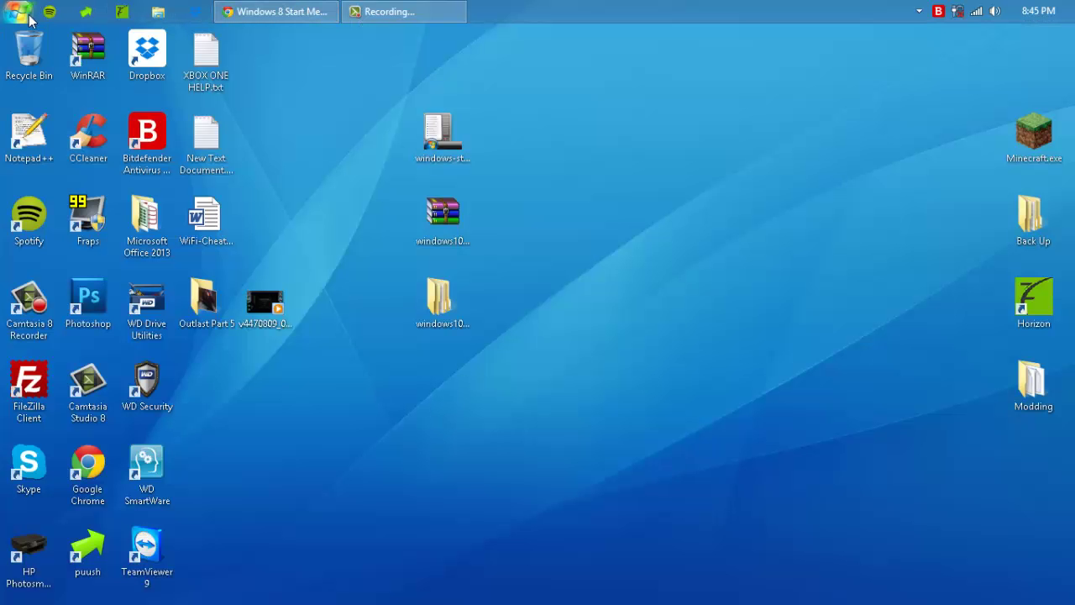
right_click(25, 18)
left_click(50, 21)
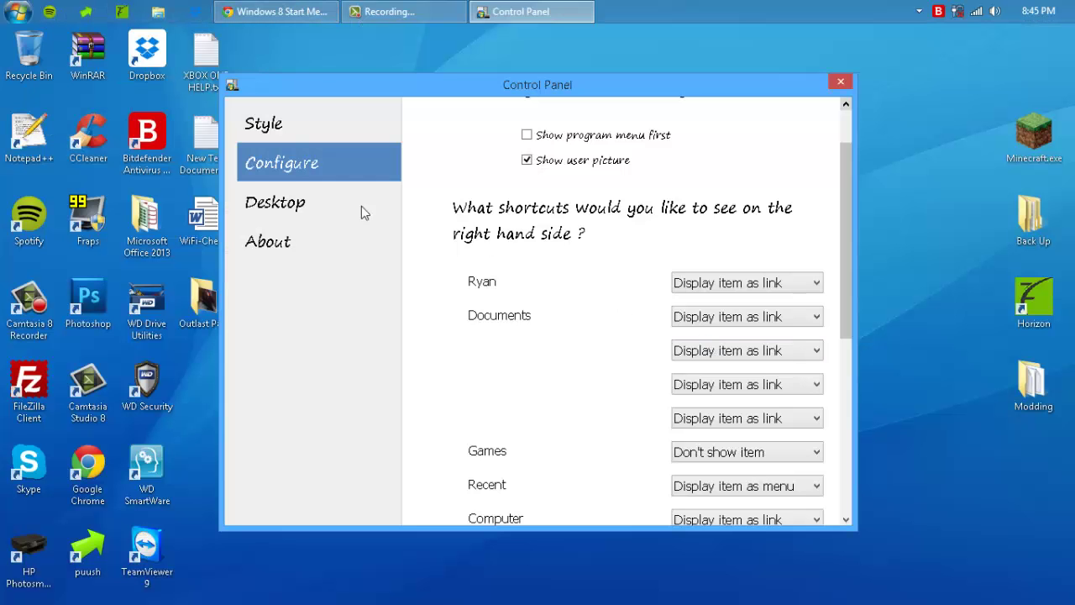
left_click(263, 124)
left_click(588, 235)
key("Escape")
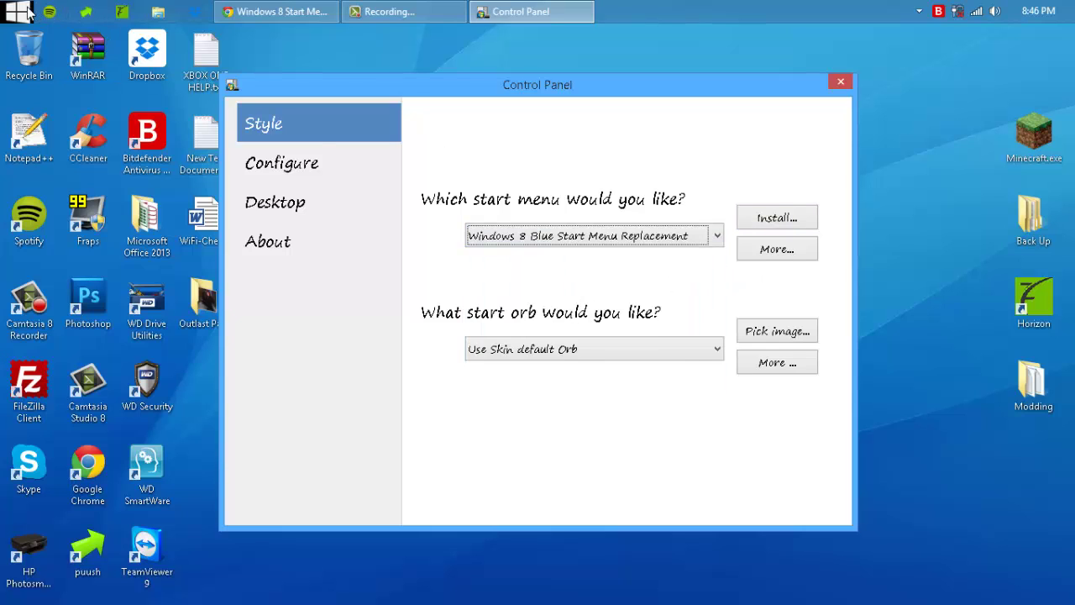
left_click(19, 12)
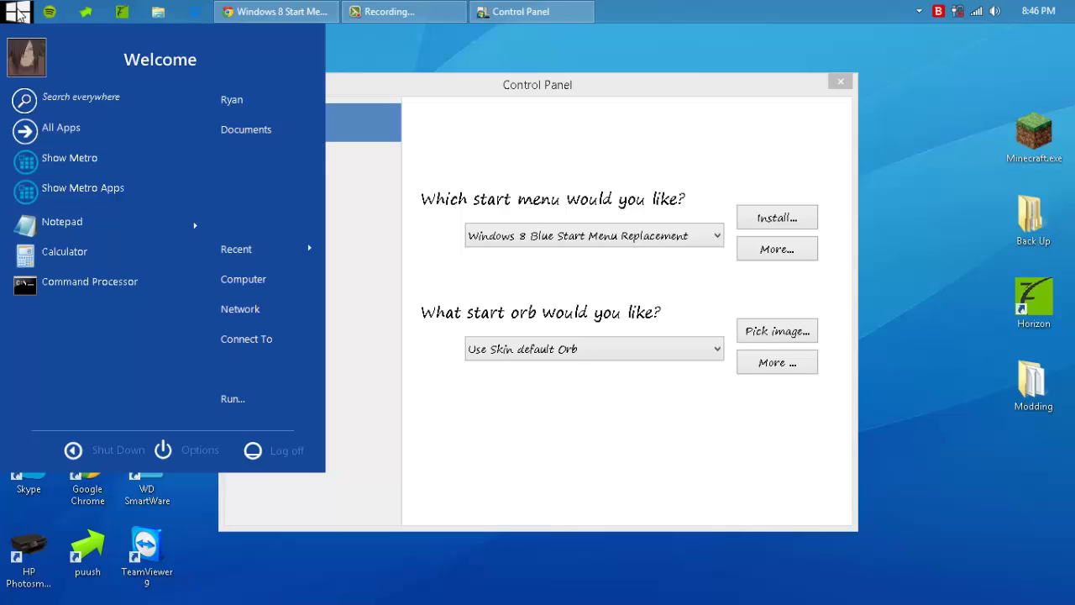
- Preview the Windows 8 Start Menu Replacement and XeBlack 2.0 styles in the start menu
left_click(537, 242)
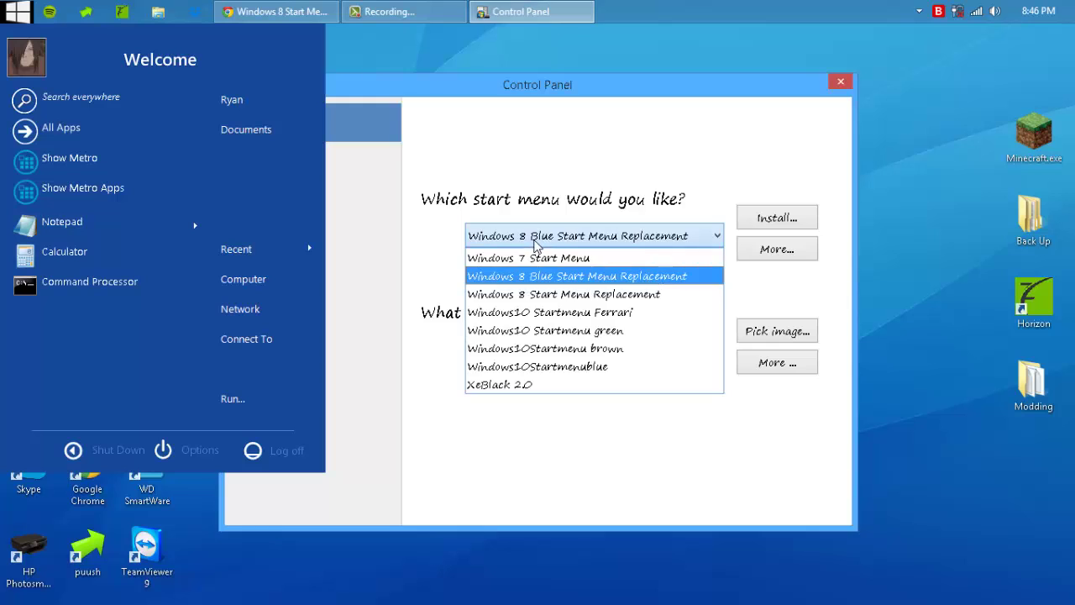
left_click(562, 295)
left_click(17, 18)
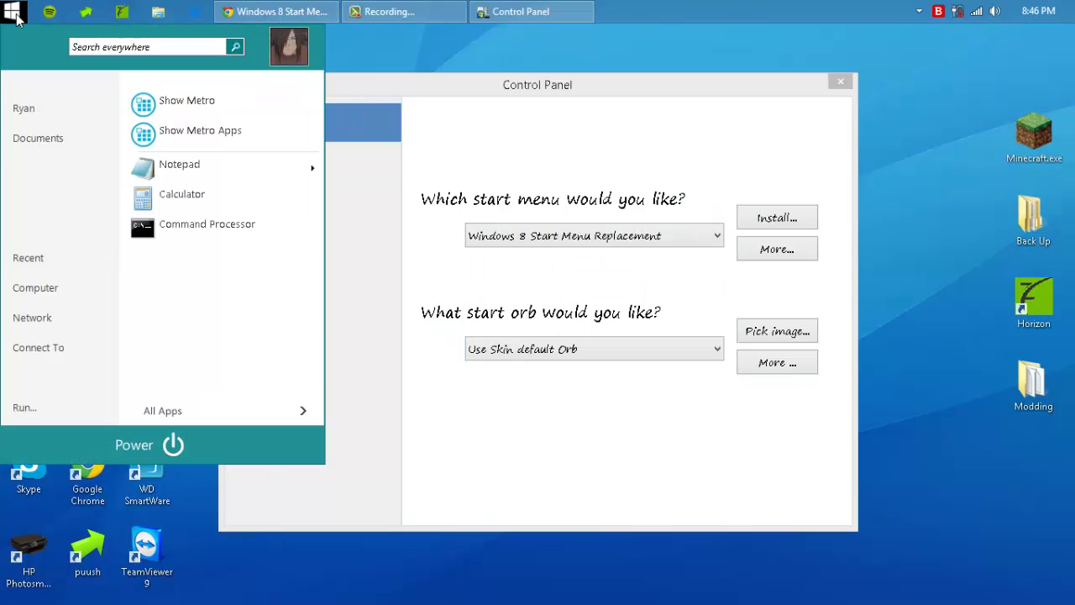
left_click(550, 238)
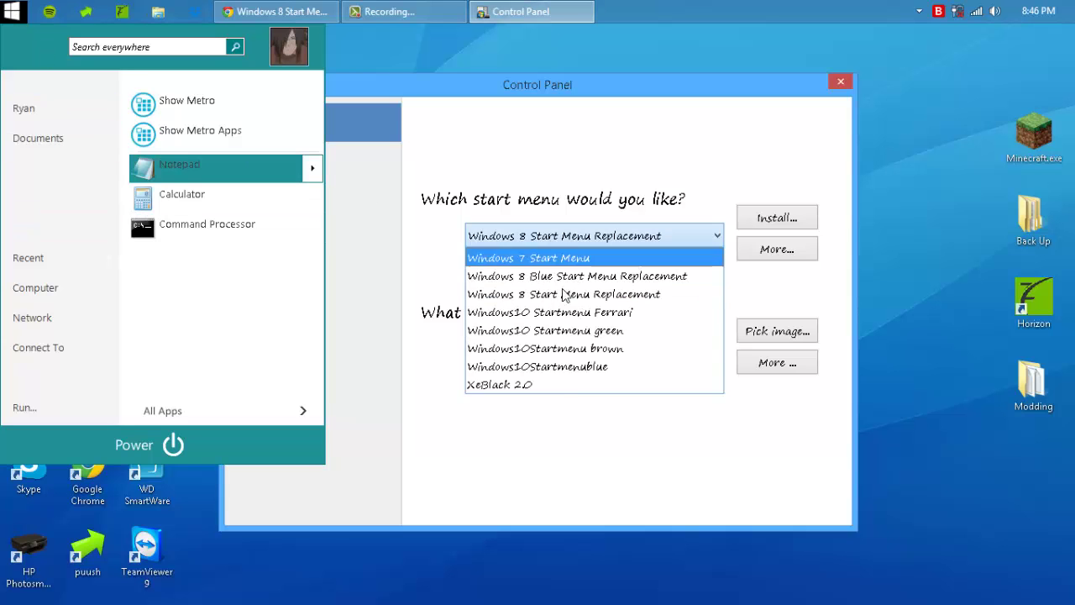
left_click(557, 385)
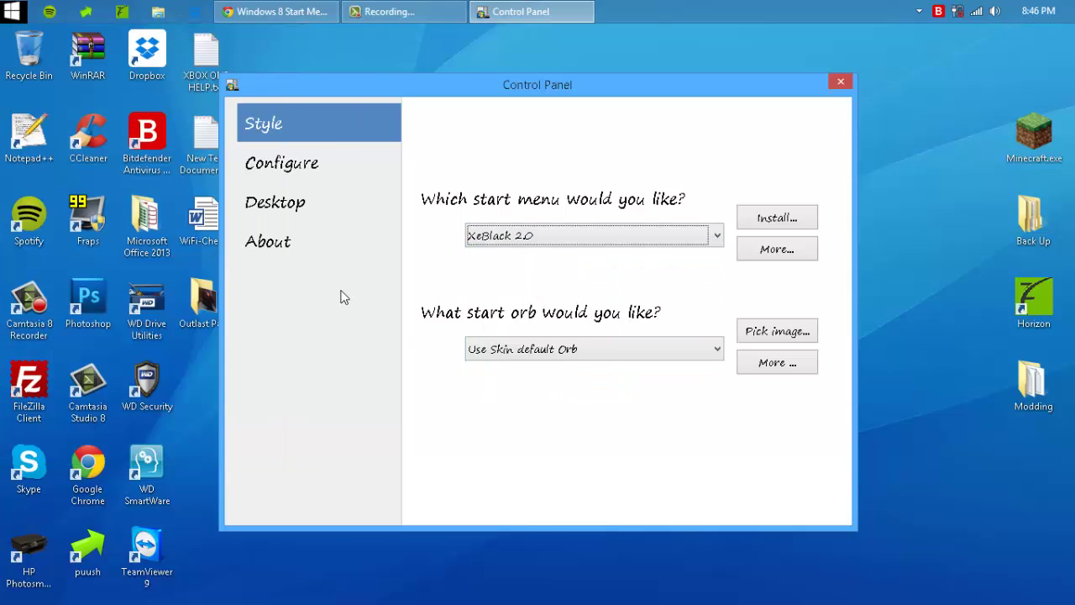
left_click(19, 11)
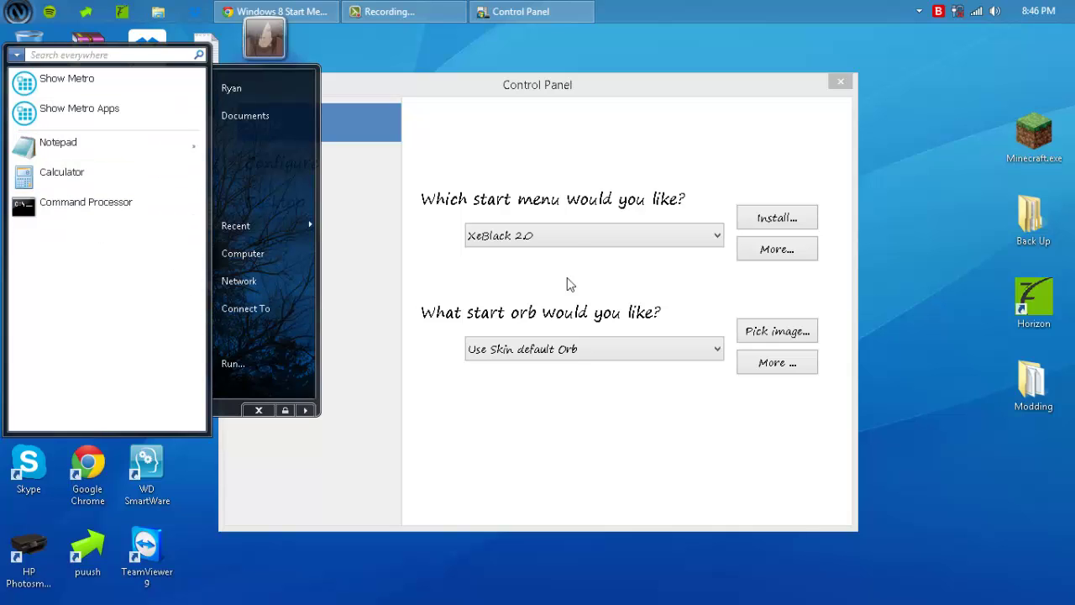
- Switch back to the Windows 7 Start Menu style and preview it
left_click(575, 237)
left_click(563, 249)
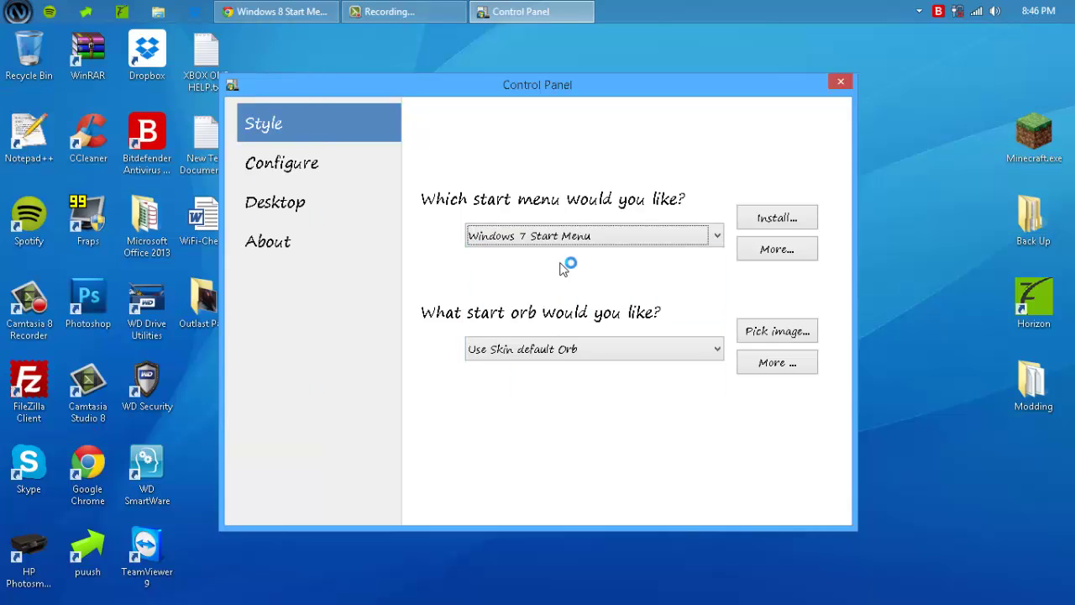
left_click(17, 15)
left_click(17, 16)
left_click(17, 15)
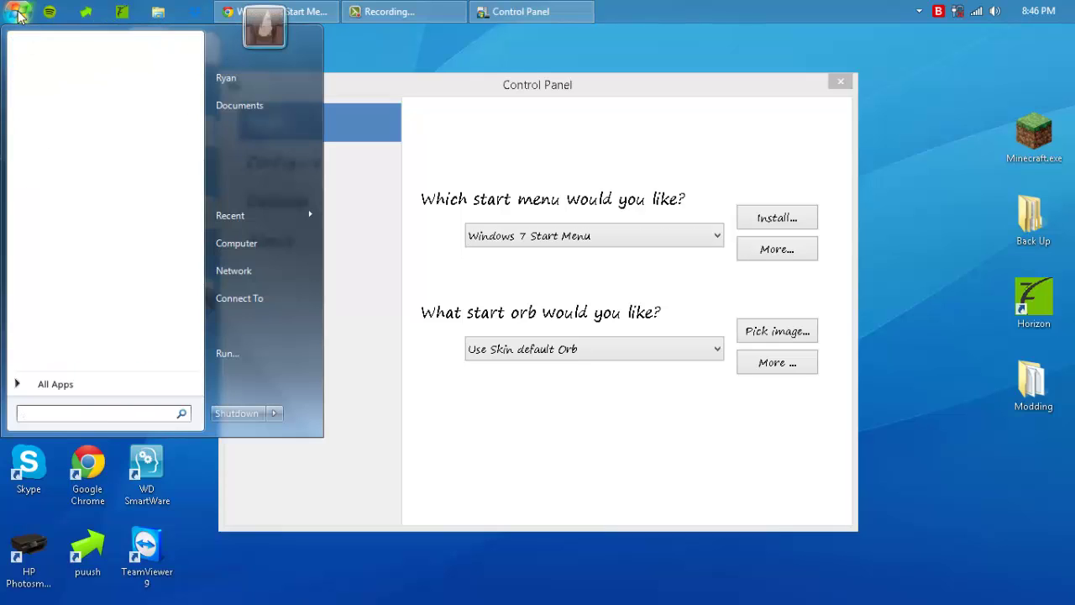
- Close the start menu and ViStart Control Panel, then restore Chrome on the lee-soft.com/vistart page
left_click(17, 15)
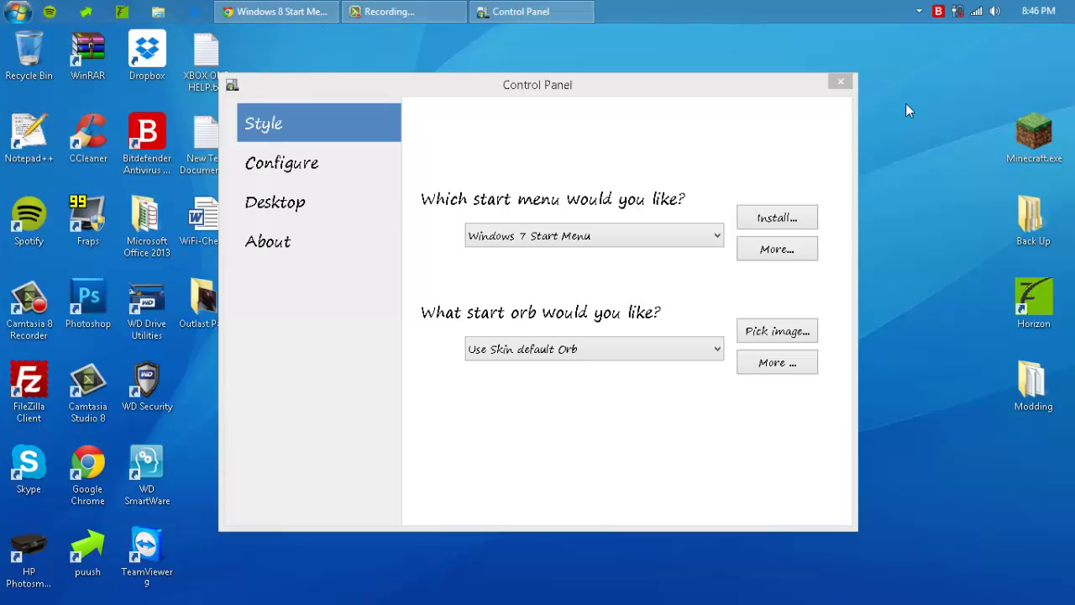
left_click(847, 81)
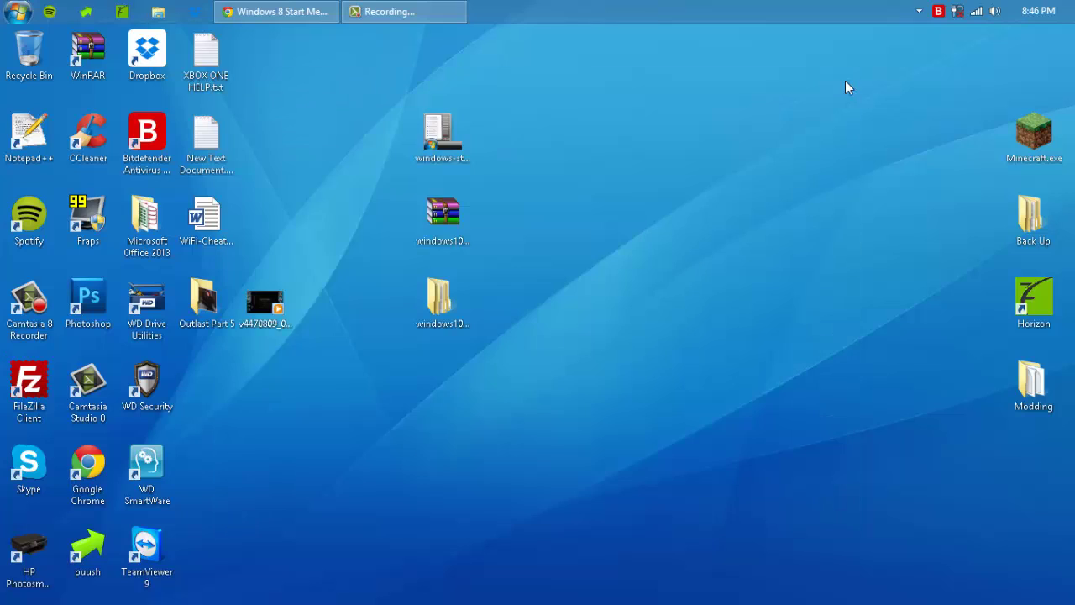
left_click(727, 155)
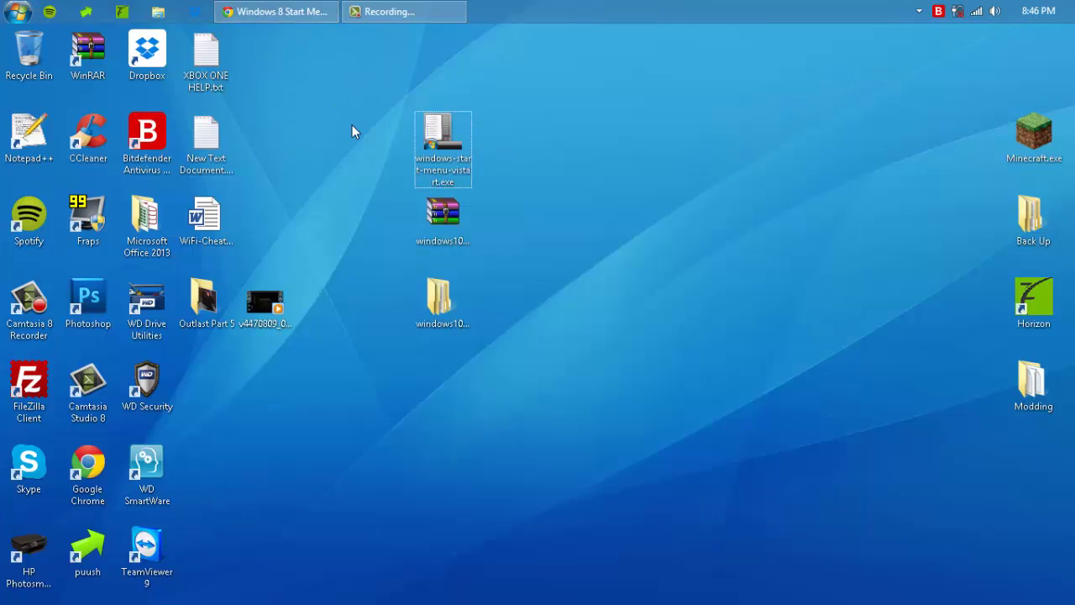
mouse_move(282, 8)
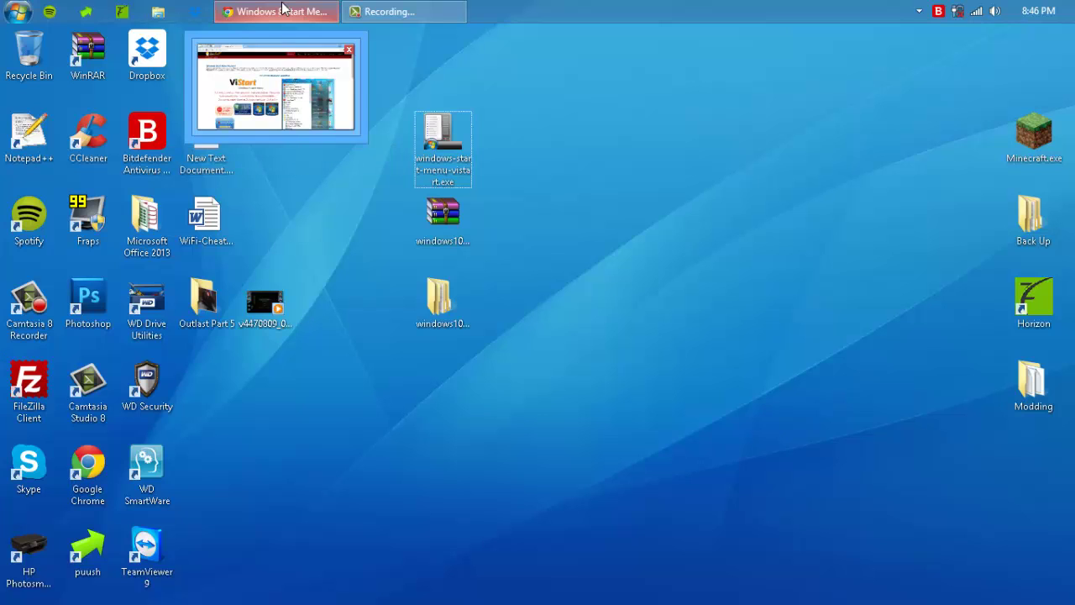
left_click(283, 8)
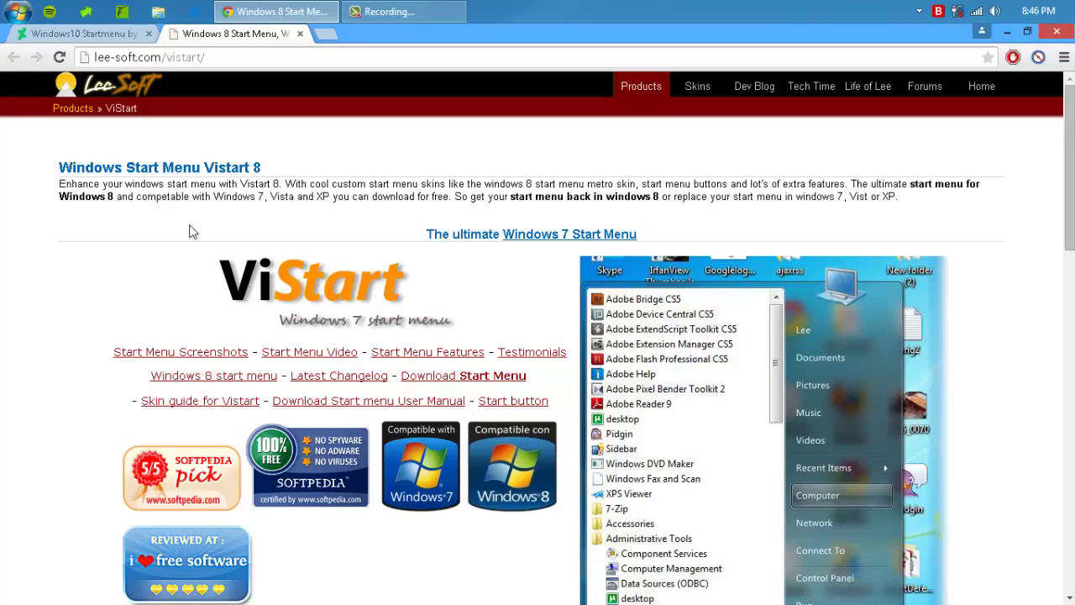
- Scroll through the DeviantArt Windows10 Startmenu page, then minimize Chrome to show the desktop
left_click(93, 38)
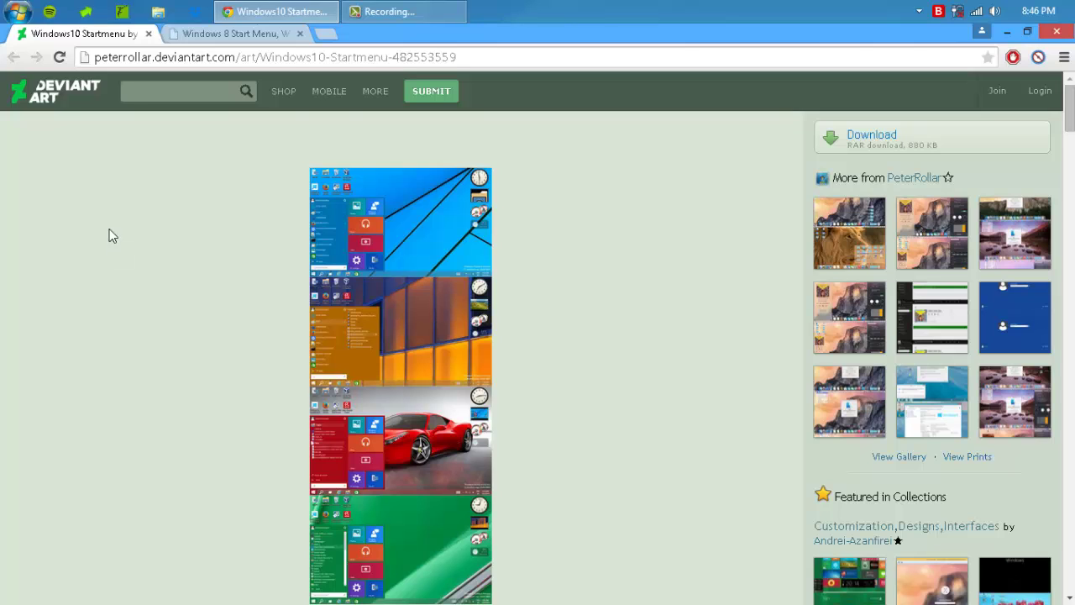
scroll(420, 291, "down", 2)
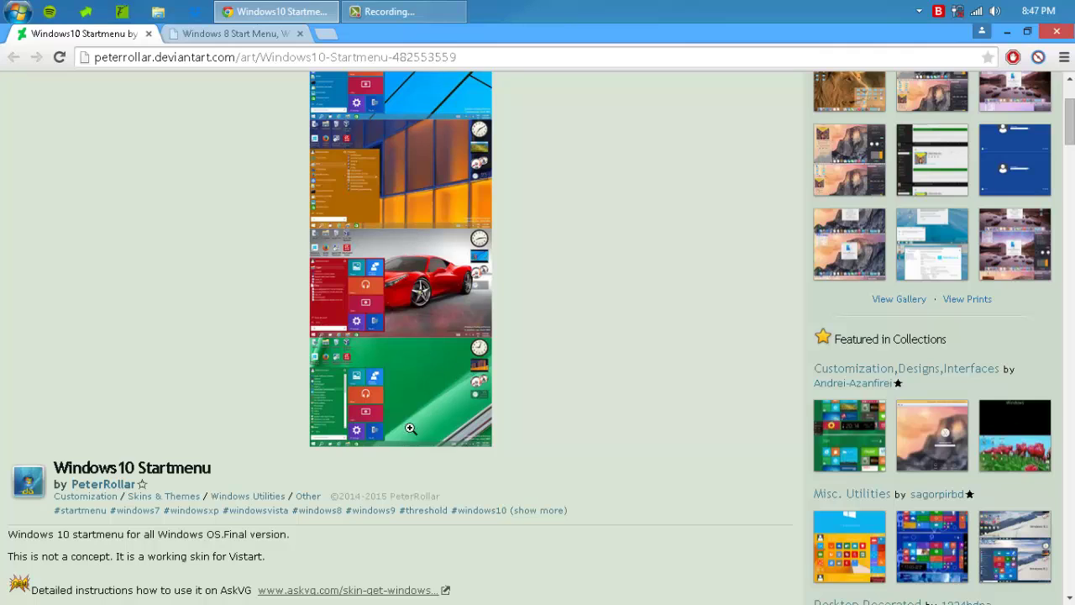
scroll(418, 260, "up", 2)
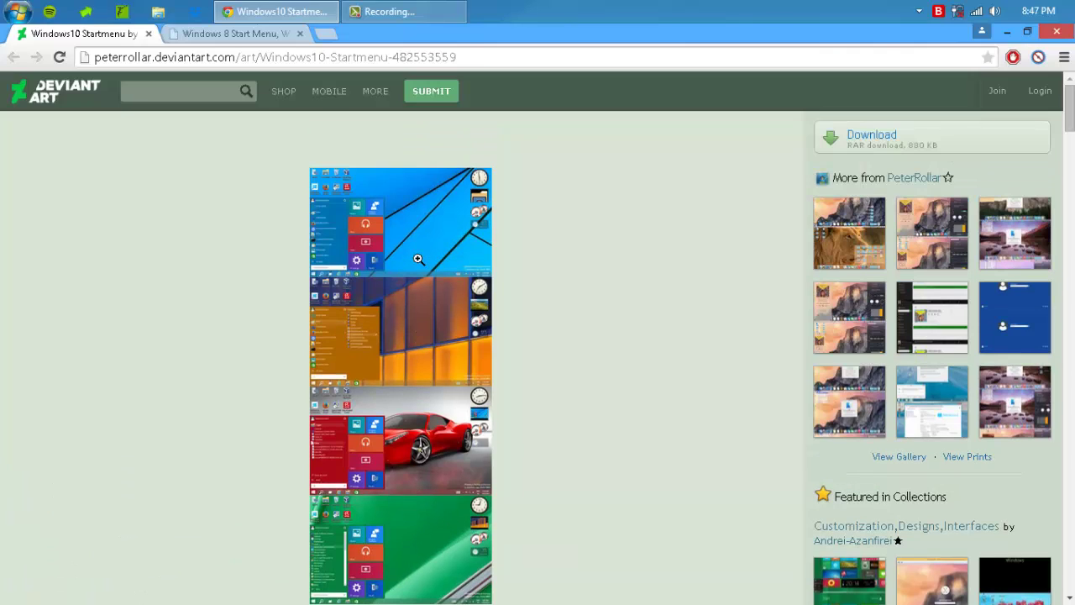
left_click(868, 140)
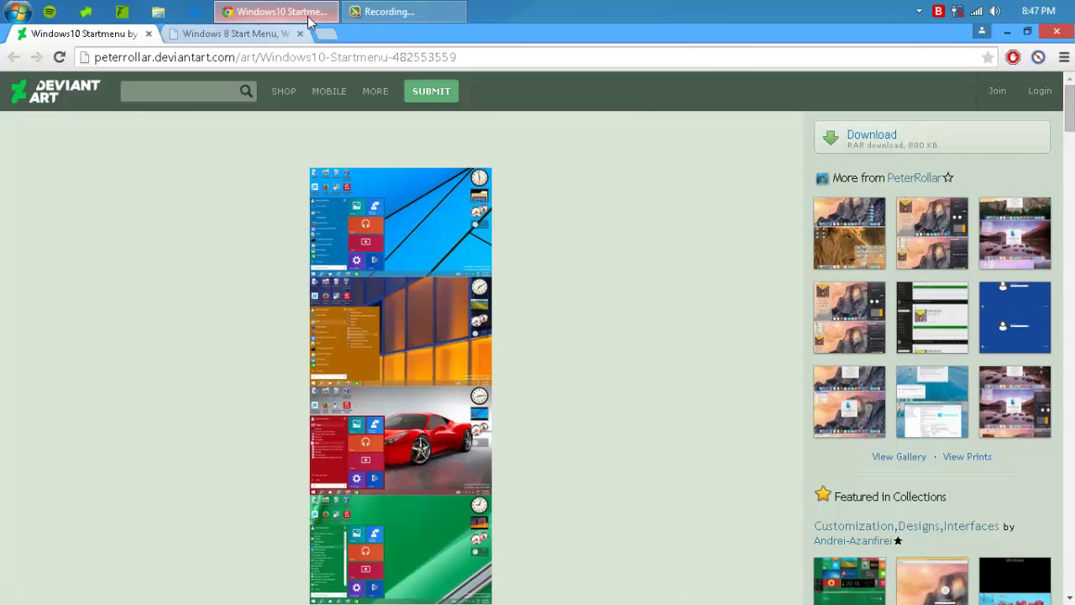
mouse_move(311, 11)
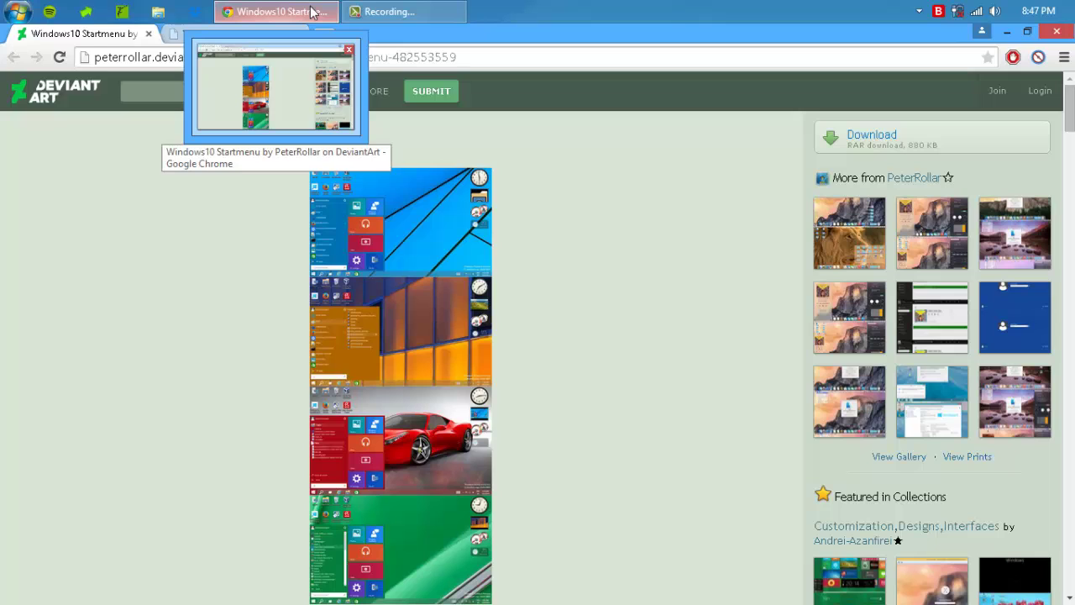
left_click(311, 12)
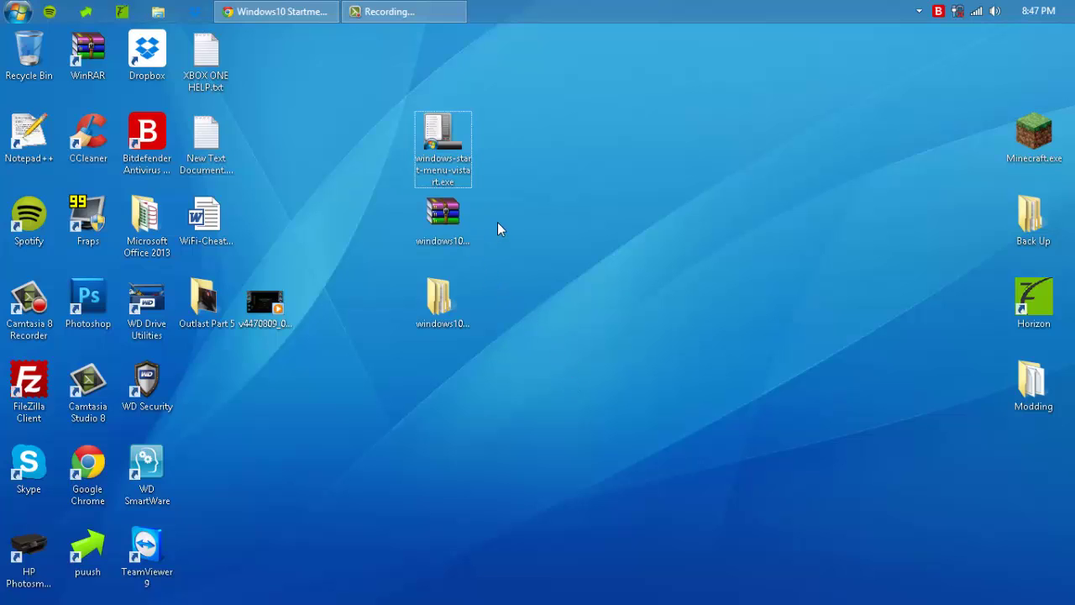
- Check the windows10 .rar's extract options, then open the extracted windows10_startmenu_by_peterrollar-d7zaspj folder
left_click(435, 227)
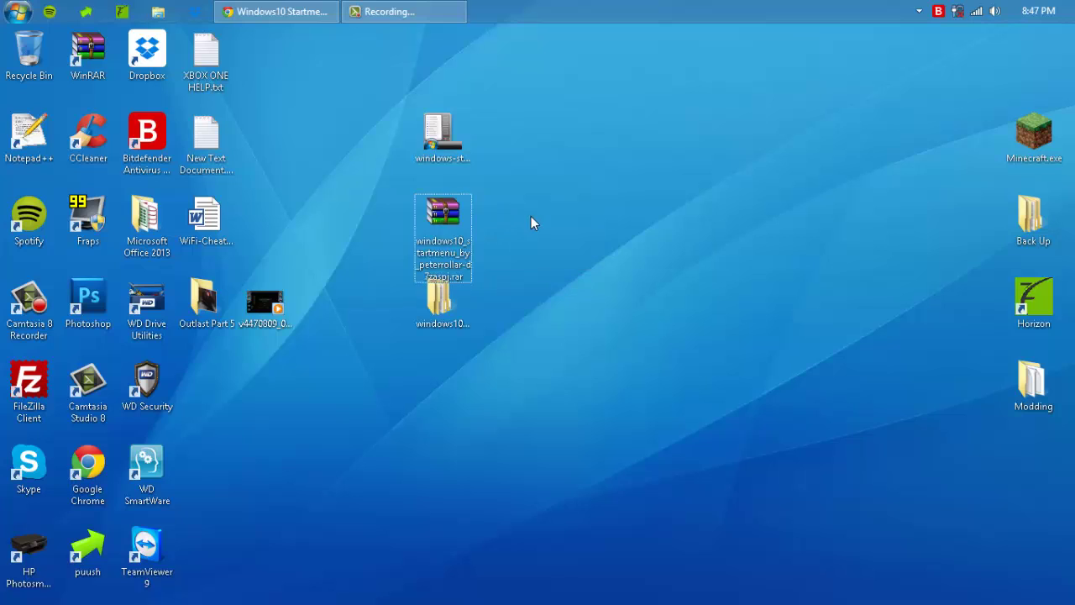
right_click(451, 228)
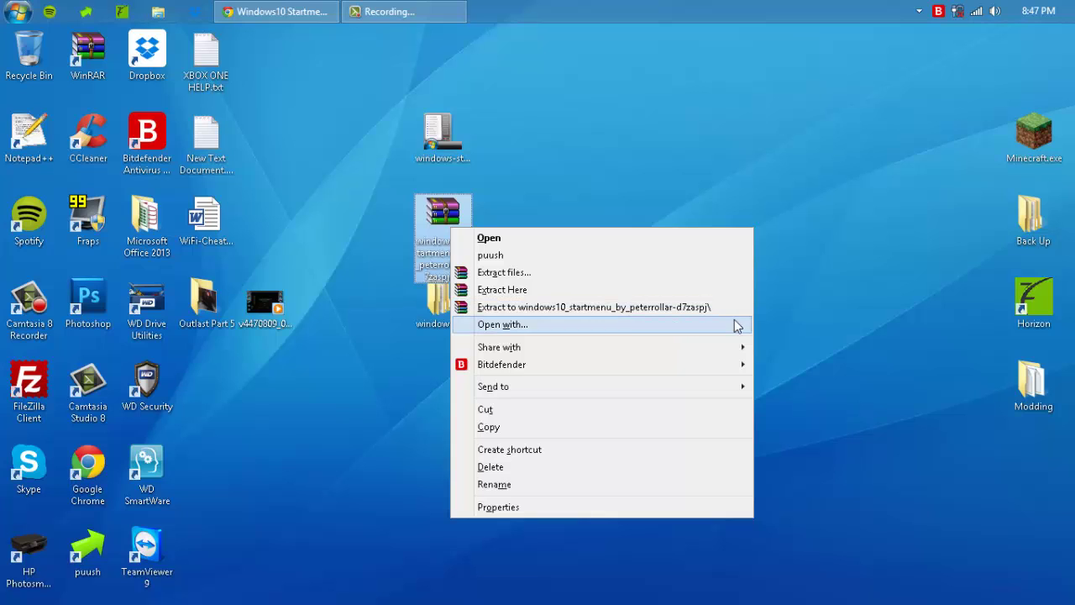
left_click(806, 316)
left_click(445, 319)
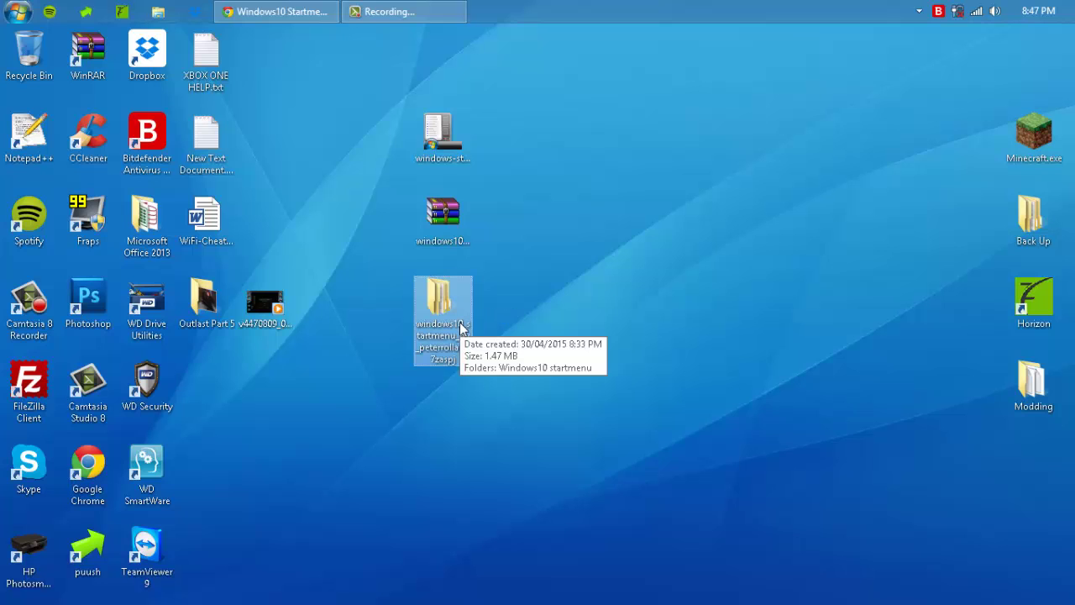
double_click(460, 326)
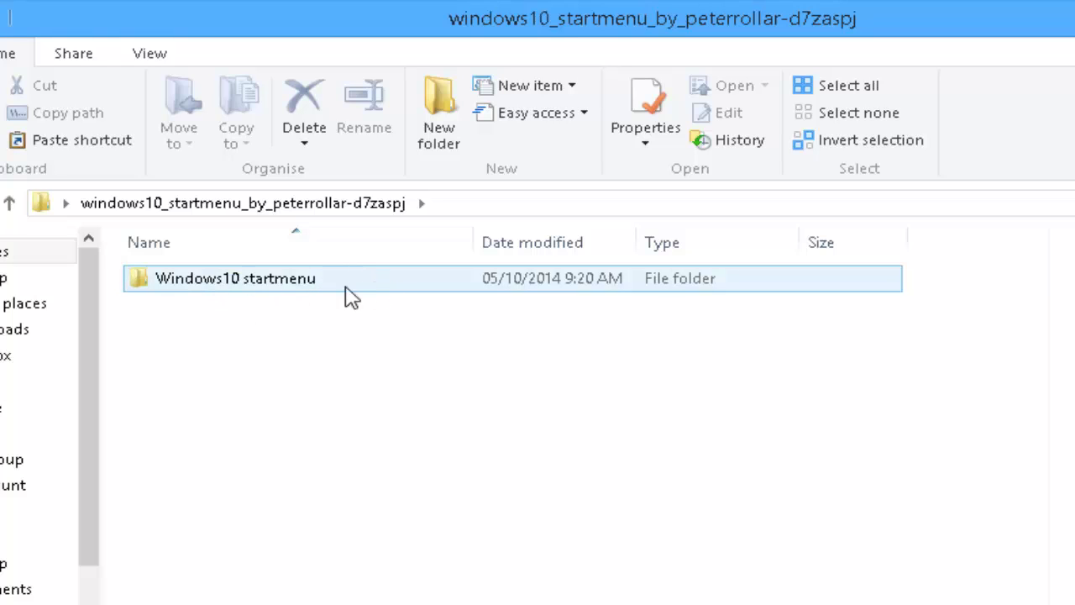
- Copy the four skin folders from Windows10 startmenu, then bring up Run with %appdata%
left_click(351, 294)
double_click(351, 294)
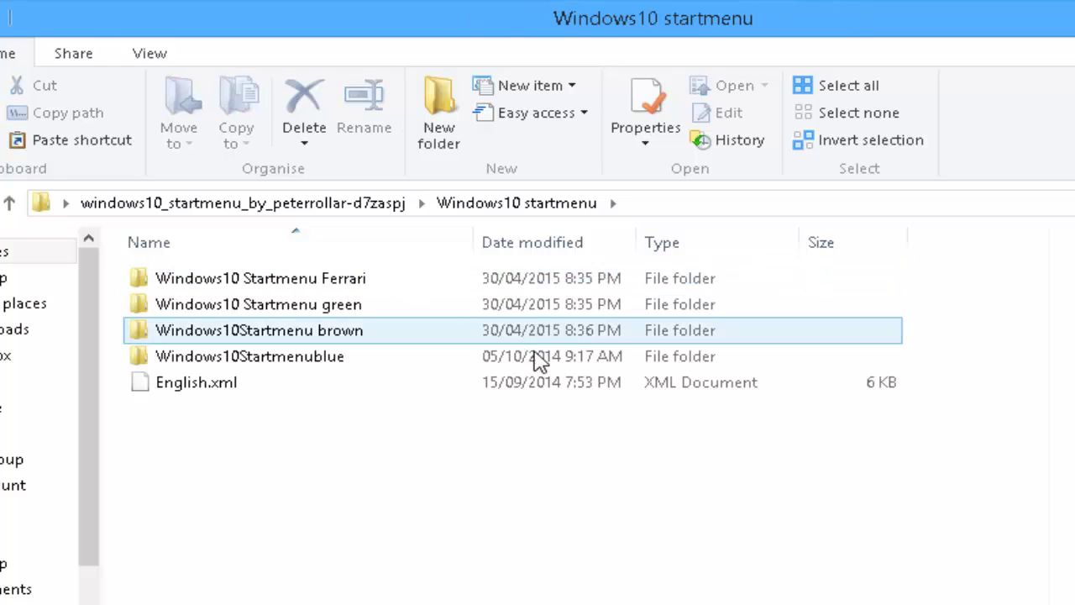
left_click(380, 389)
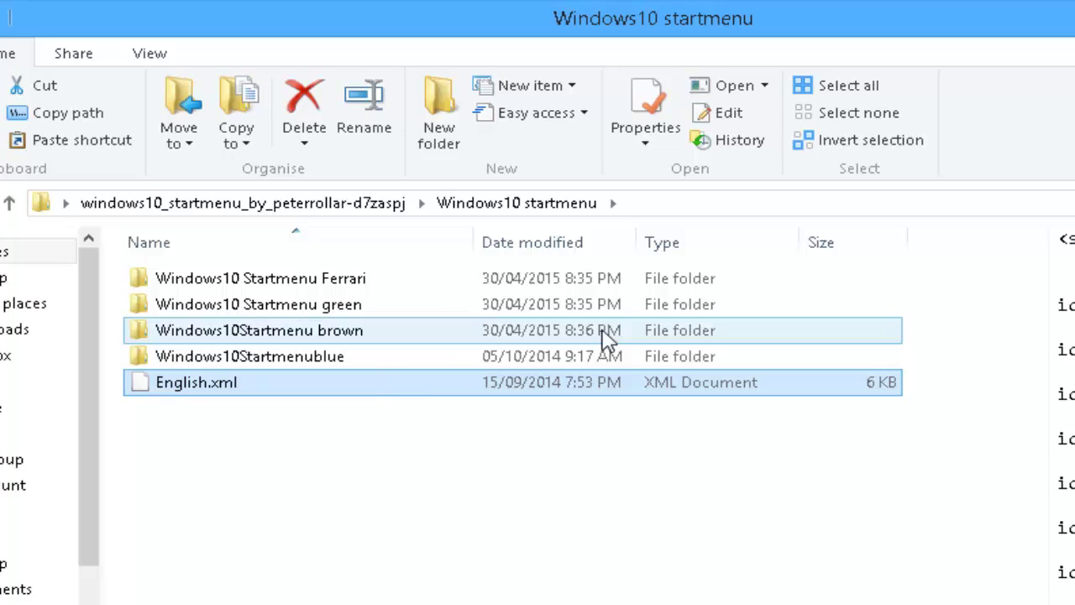
left_click(929, 291)
left_click_drag(890, 303, 663, 360)
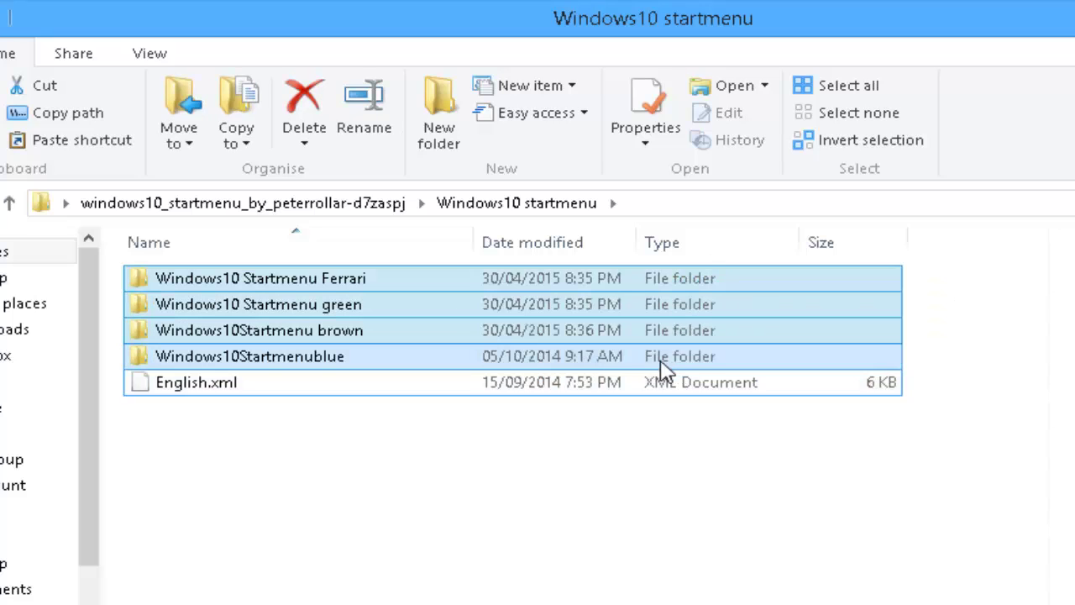
right_click(521, 326)
left_click(607, 557)
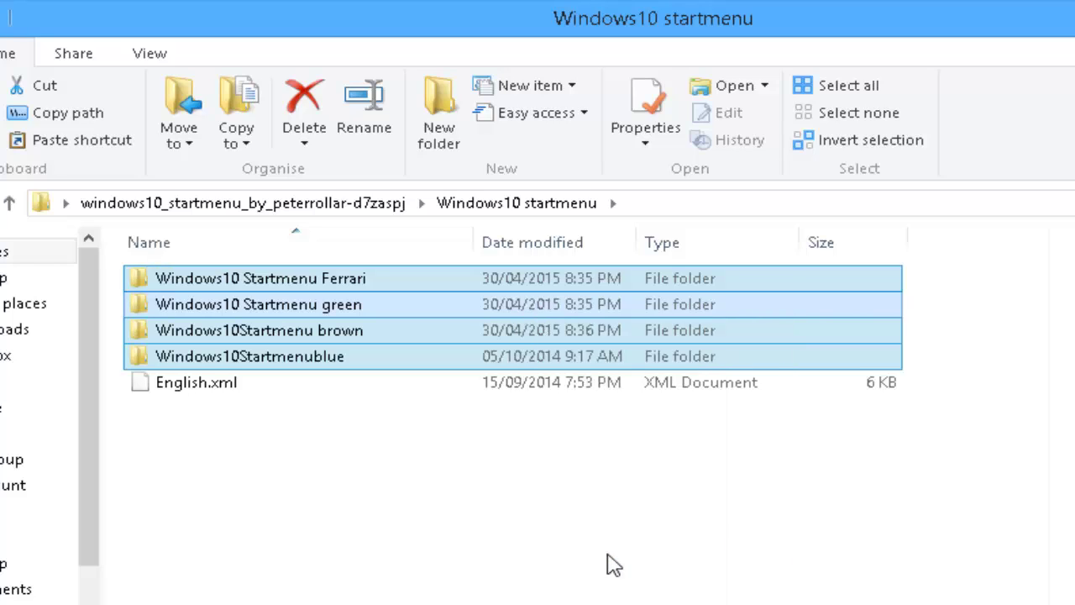
key("super+r")
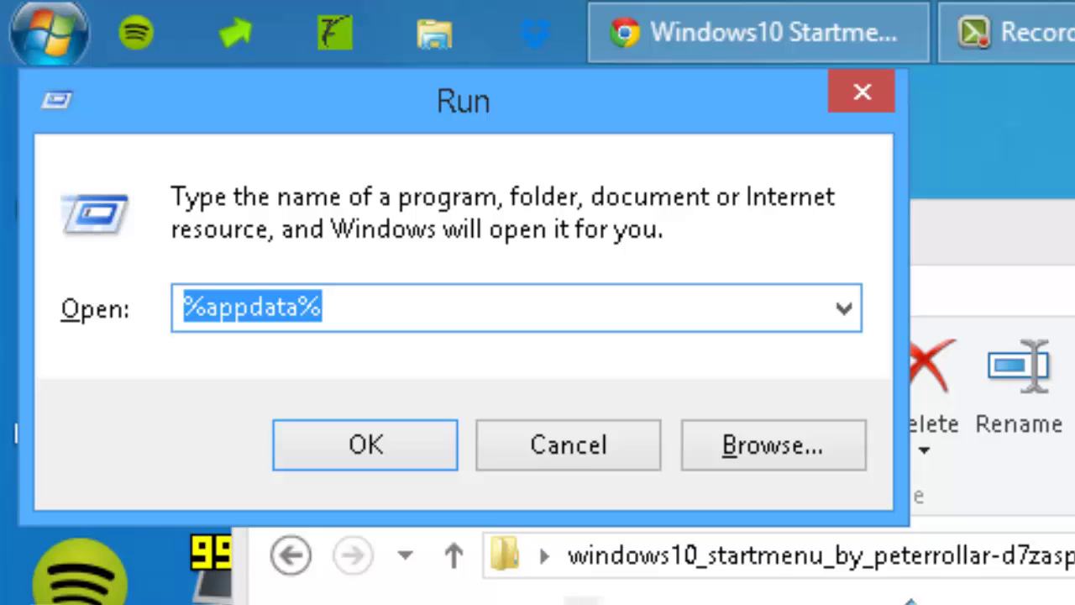
- Open Roaming, go into ViStart\_skins, and select the four Windows10 skin folders
key("Return")
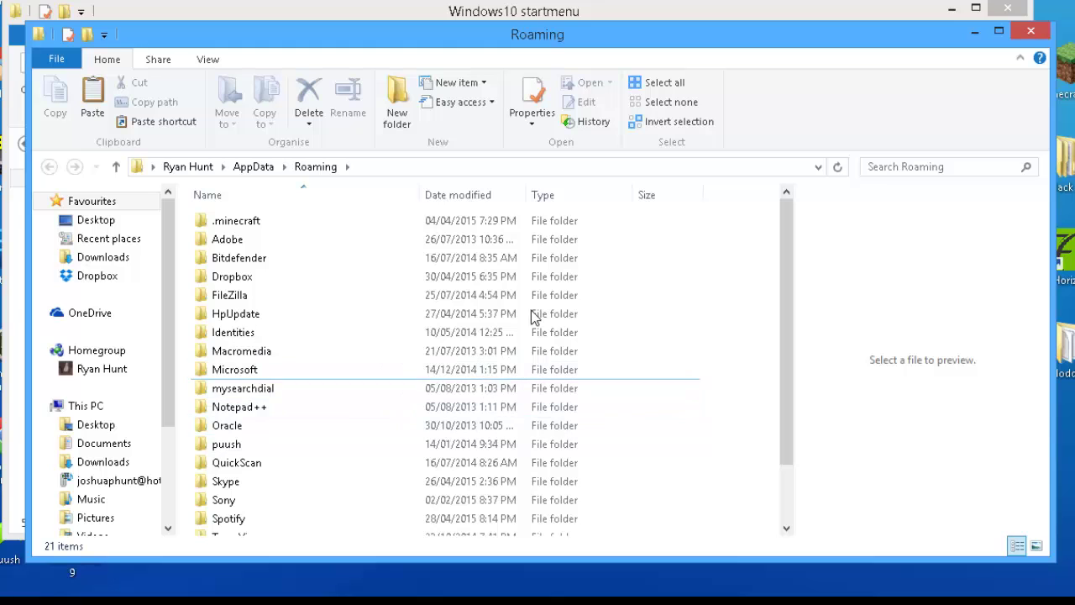
left_click_drag(578, 36, 577, 3)
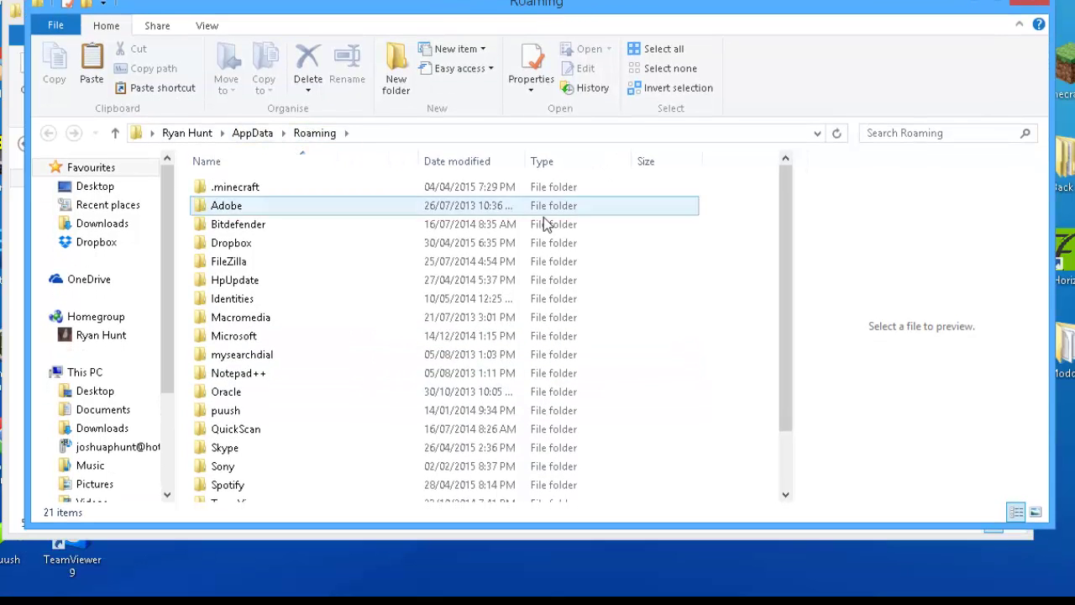
left_click_drag(790, 192, 800, 247)
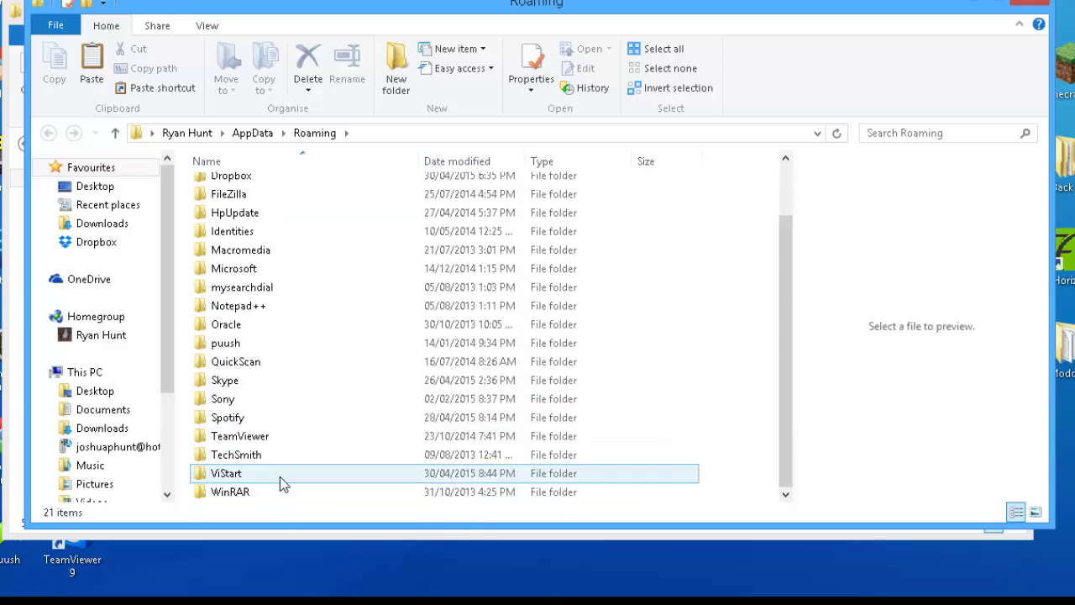
mouse_move(281, 483)
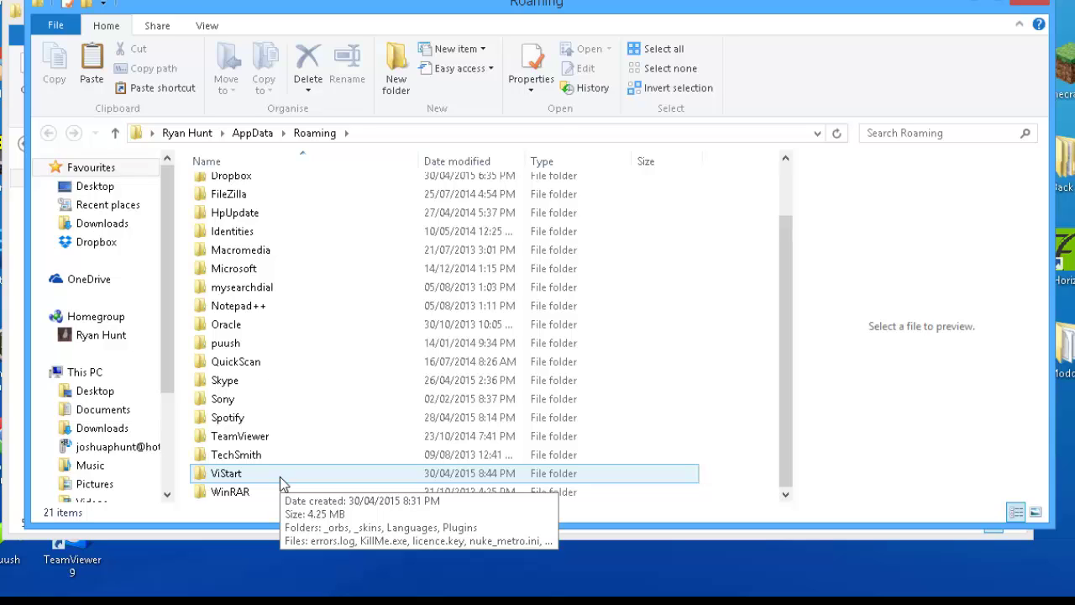
double_click(282, 477)
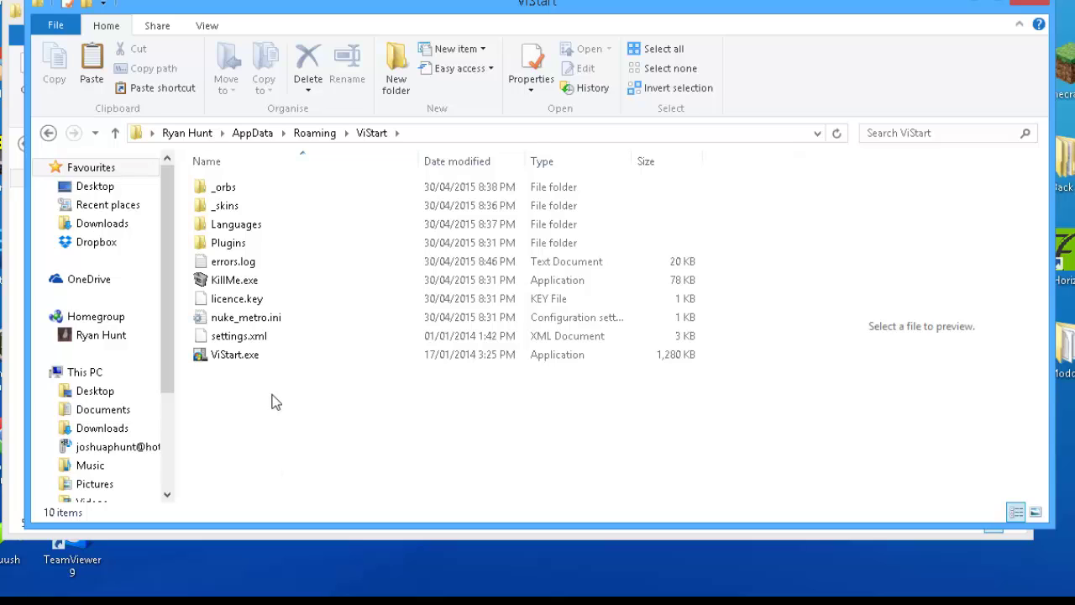
mouse_move(277, 214)
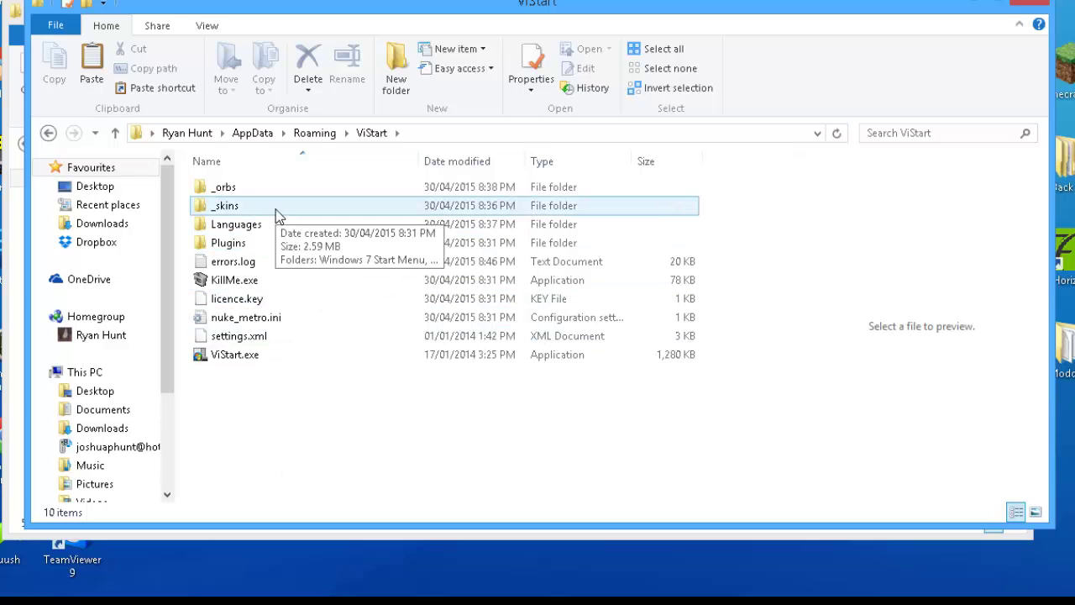
double_click(277, 210)
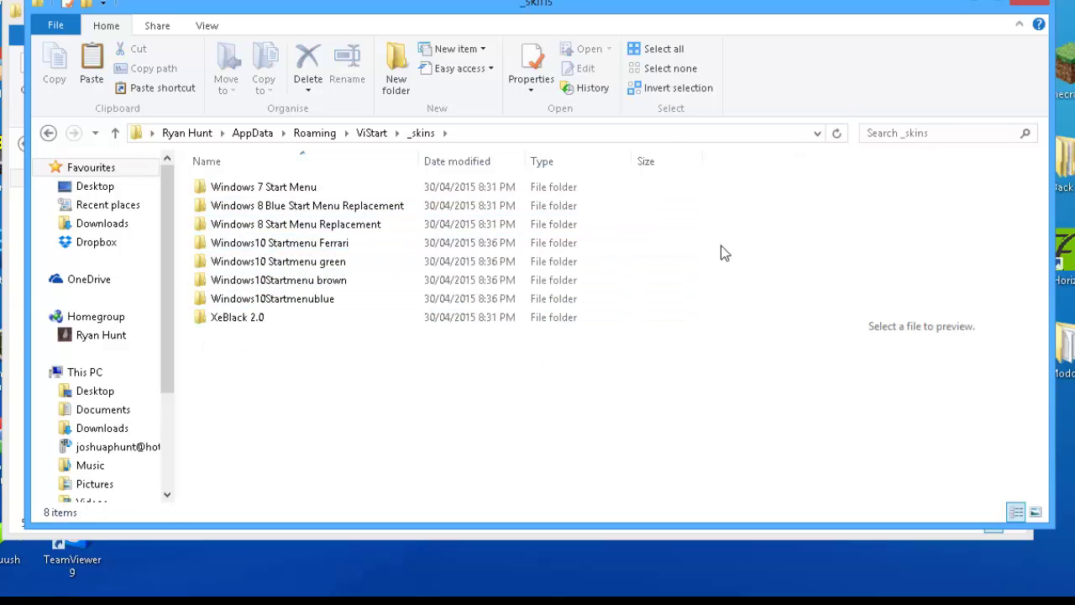
left_click_drag(724, 246, 557, 291)
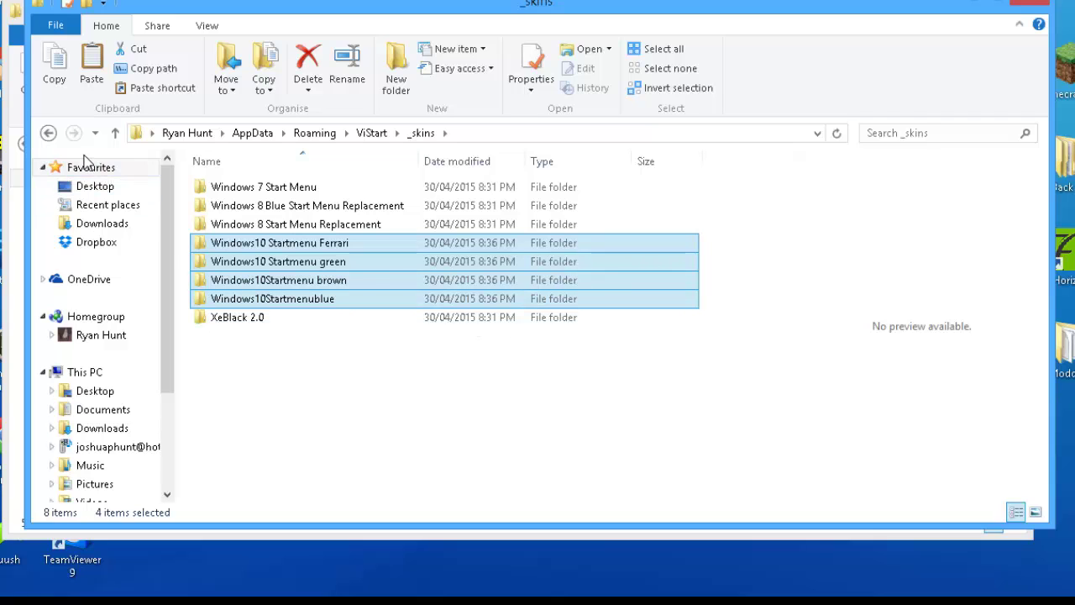
- Open ViStart's Languages folder, preview English.xml and Backup English.xml, then close that window
left_click(47, 135)
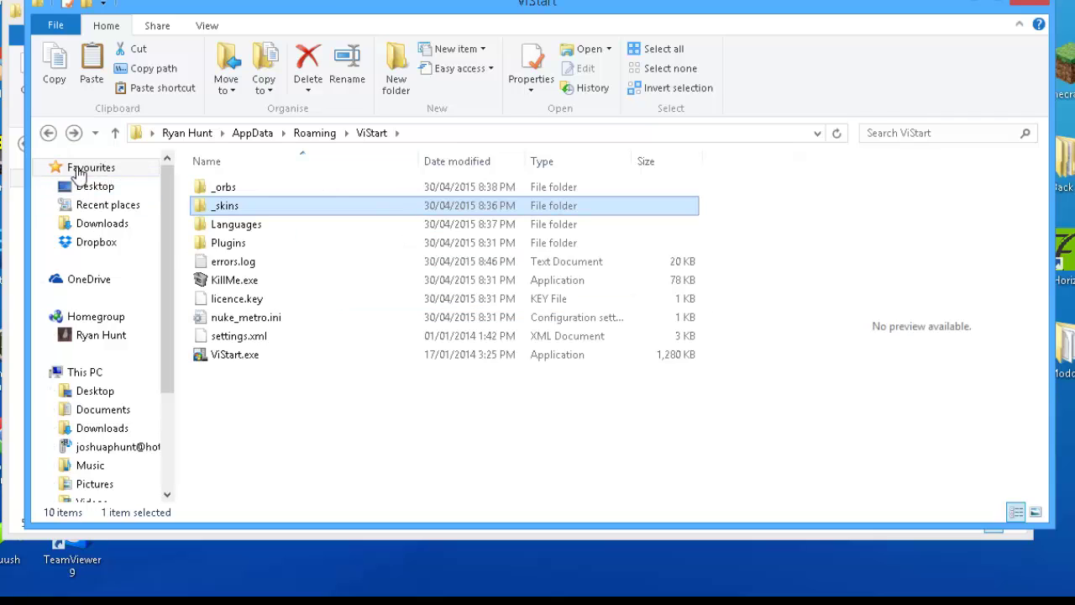
left_click(289, 412)
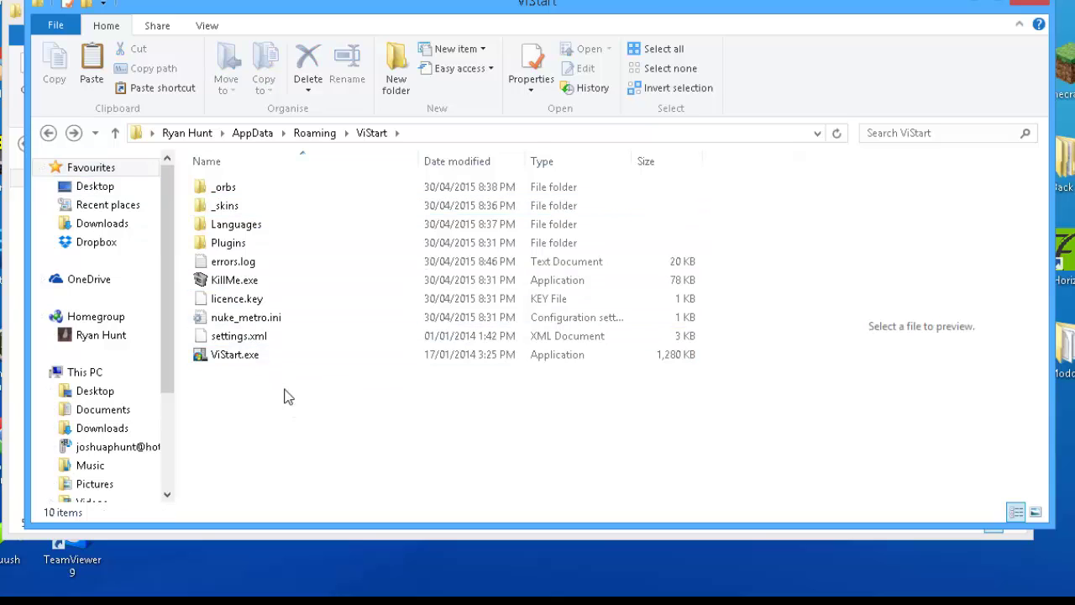
double_click(290, 231)
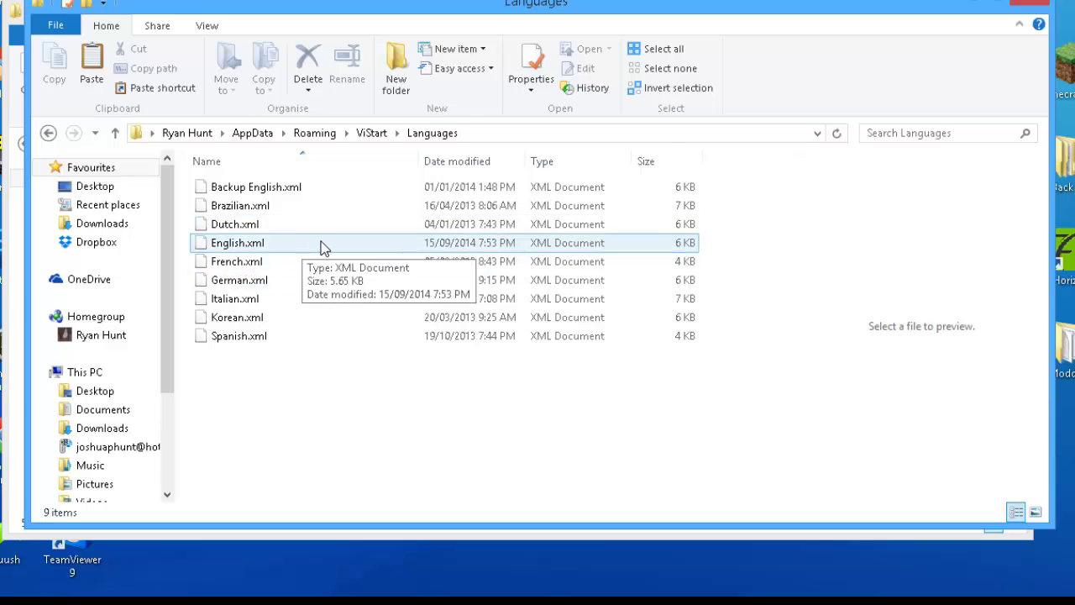
left_click(316, 246)
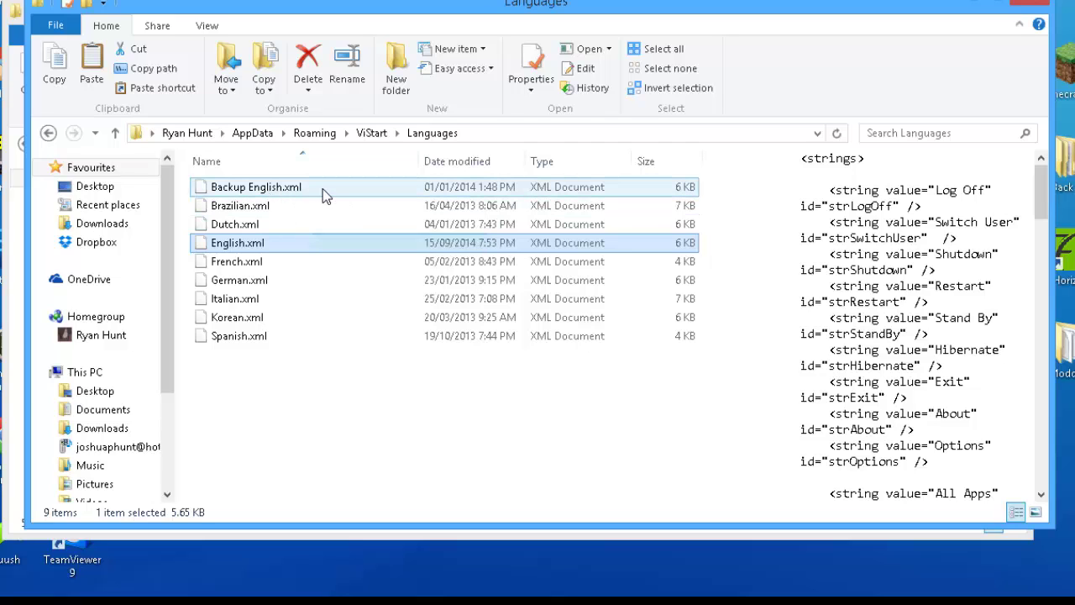
left_click(325, 188)
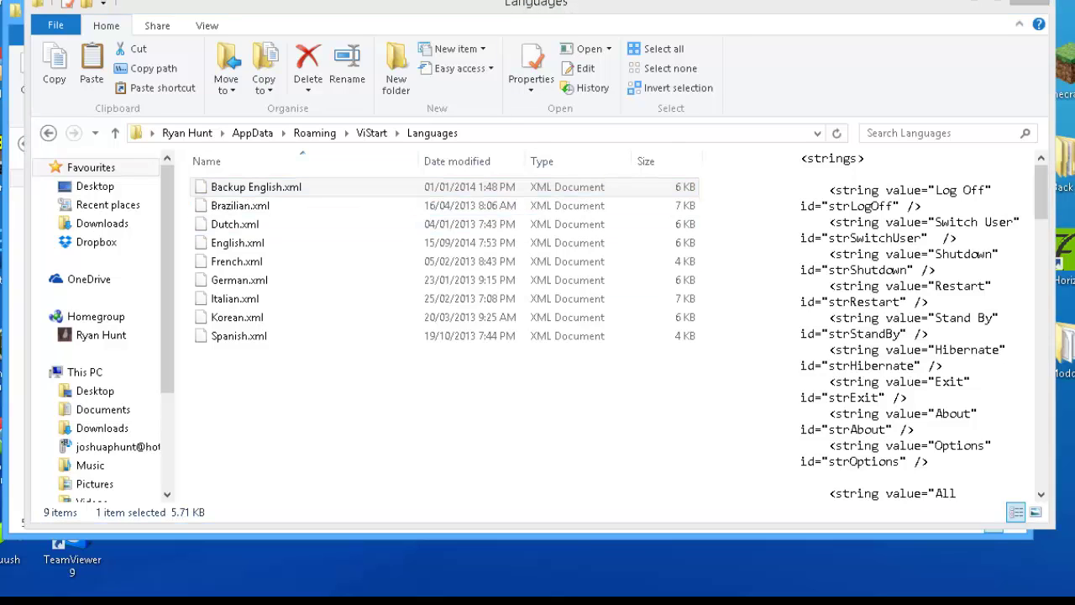
key("alt+F4")
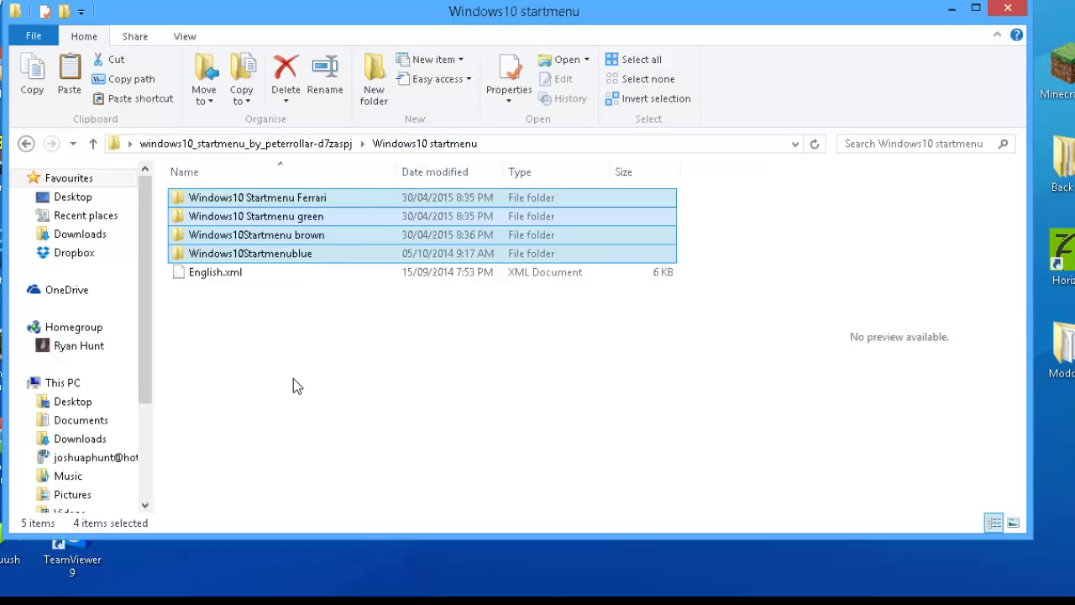
- Preview the downloaded English.xml in the Windows10 startmenu folder, then return to Languages
left_click(294, 378)
left_click(235, 273)
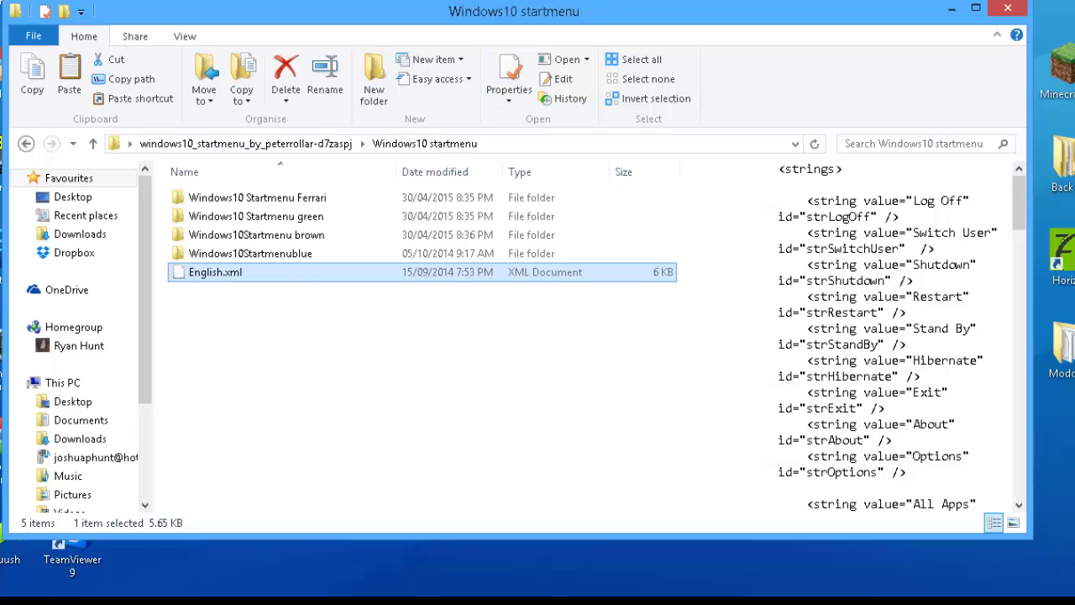
key("alt+Tab")
left_click(369, 389)
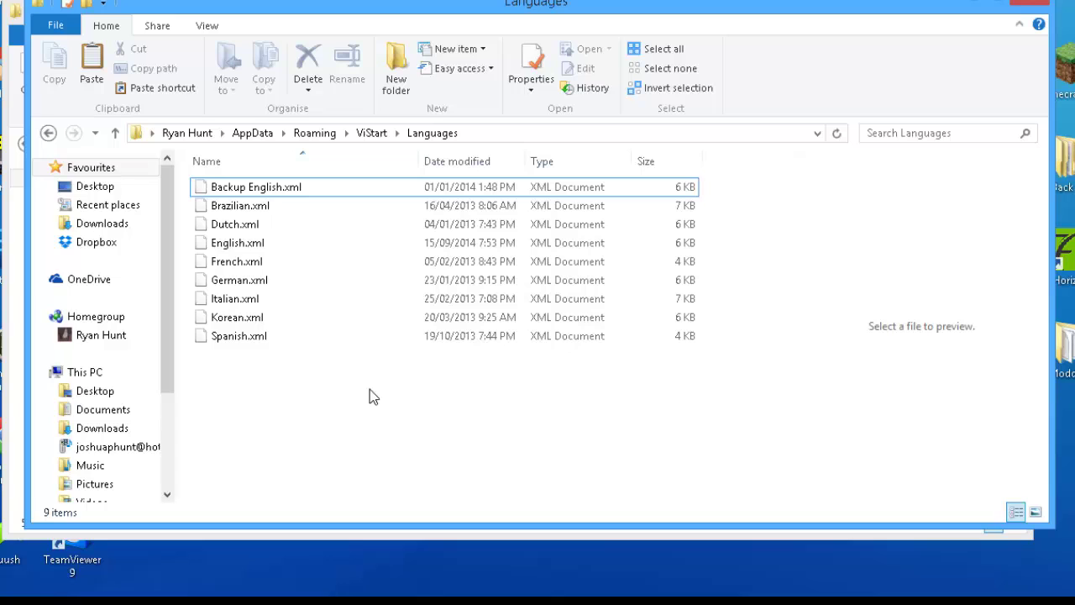
- Preview Backup English.xml in the Languages folder and clear the selection
left_click(353, 187)
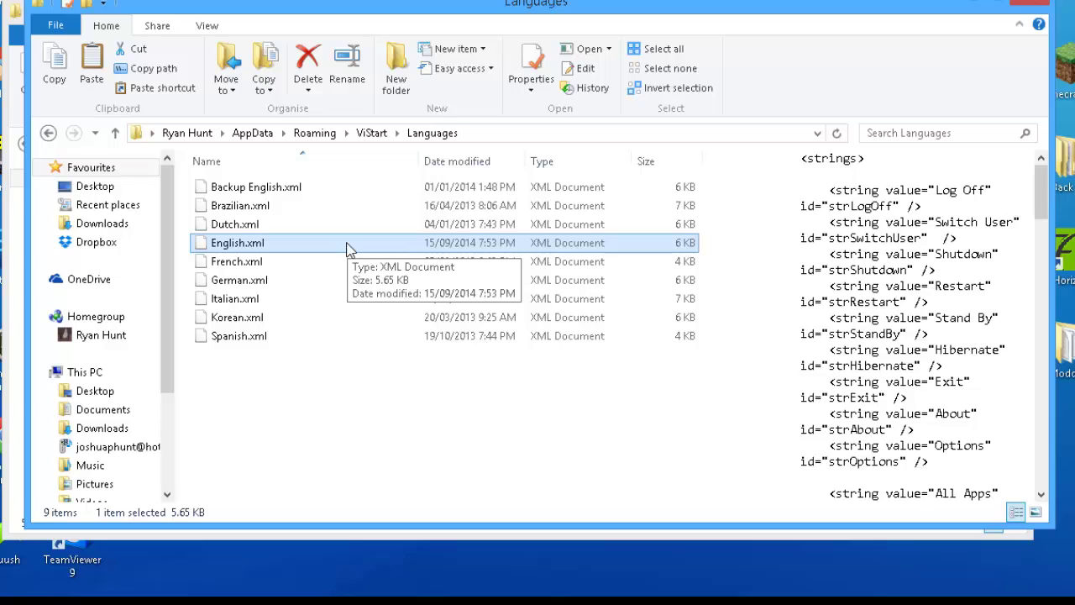
left_click(328, 189)
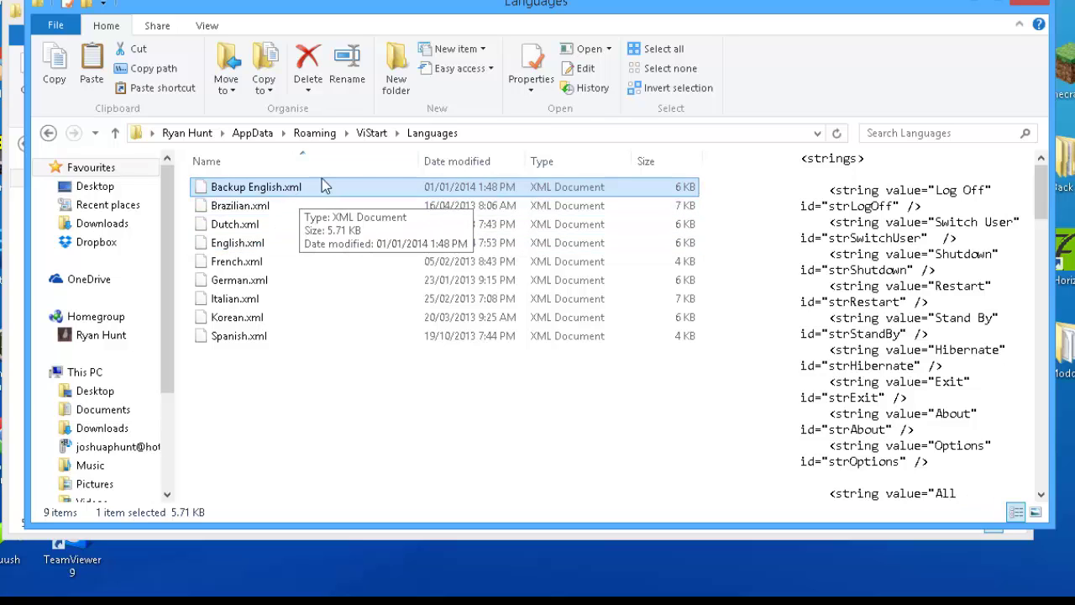
left_click(269, 402)
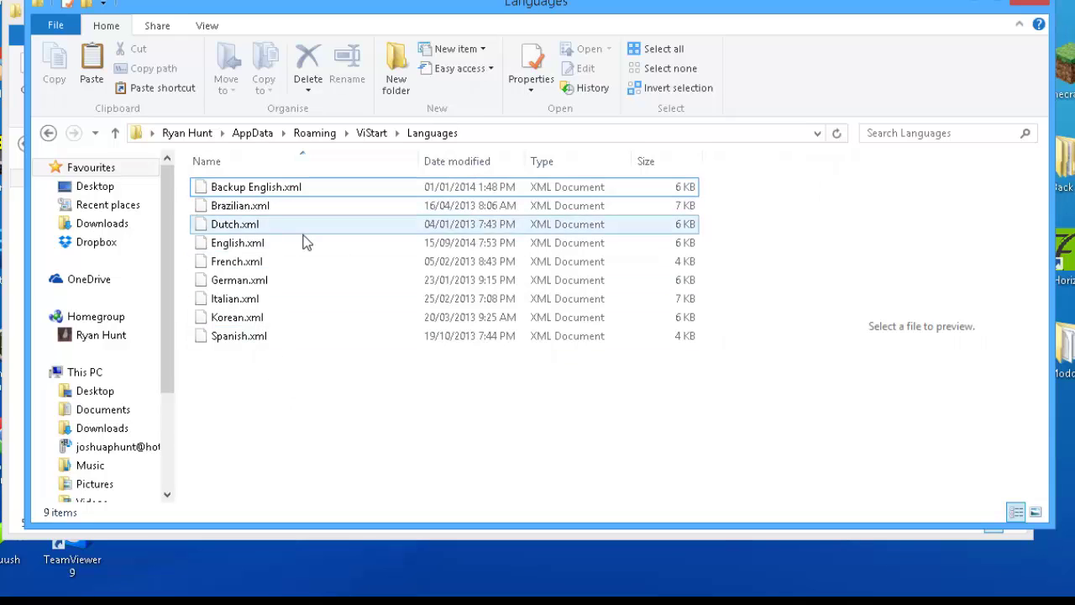
- Close the Languages and Windows10 startmenu windows and open the Windows 7-style start menu
left_click(1042, 2)
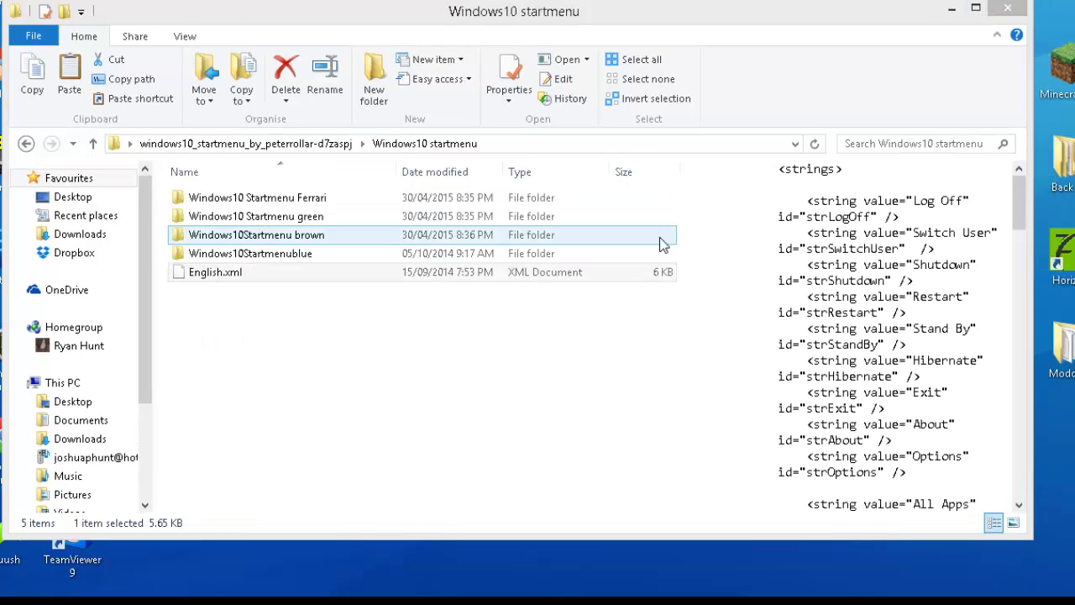
left_click(1008, 7)
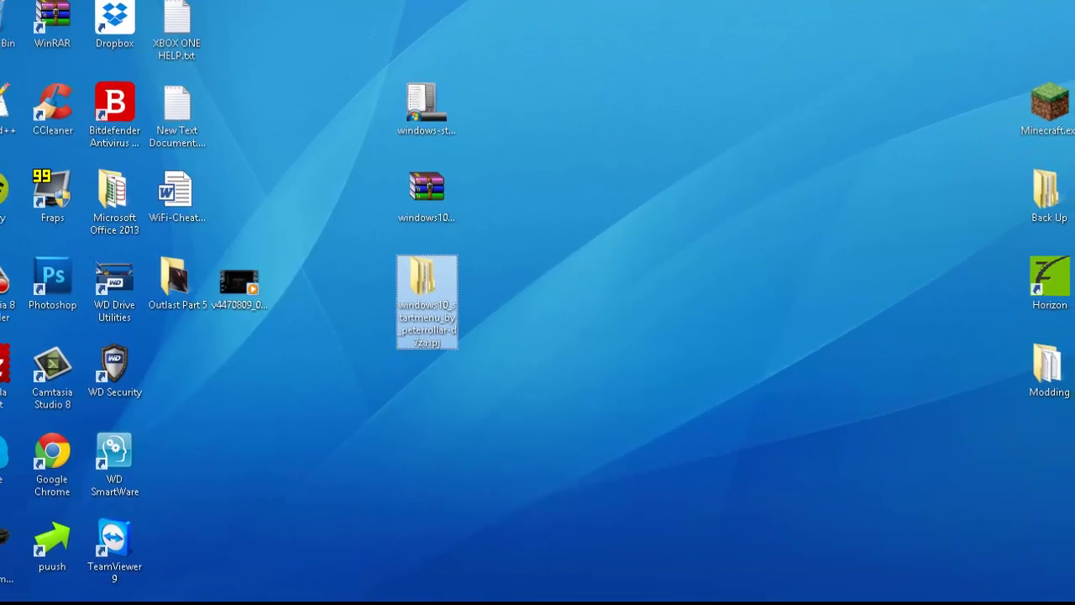
left_click(15, 11)
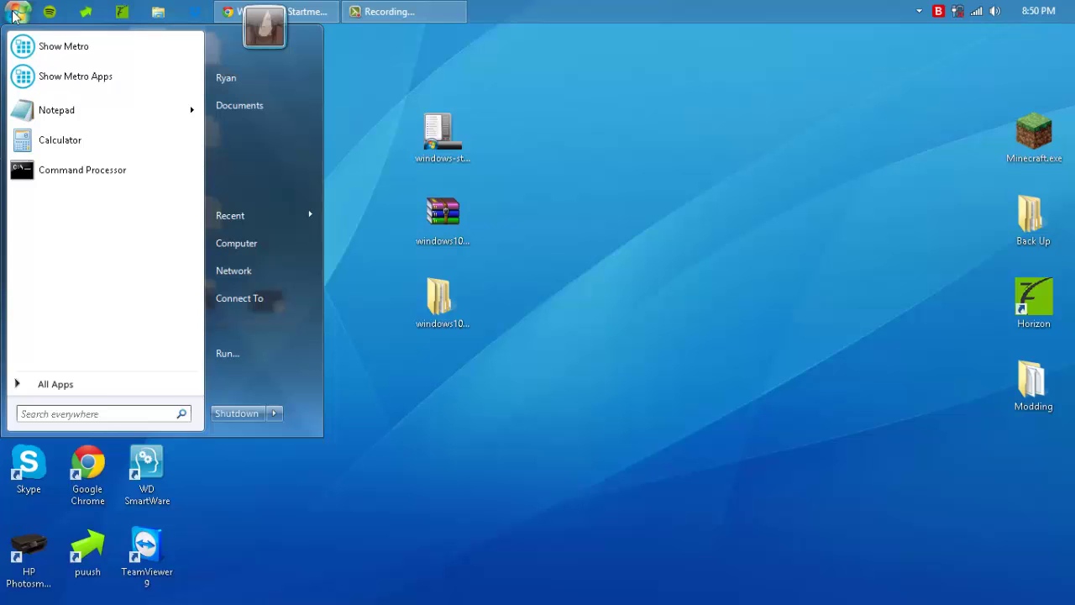
- Close the start menu, end ViStart.exe in Task Manager, then close Task Manager
left_click(667, 233)
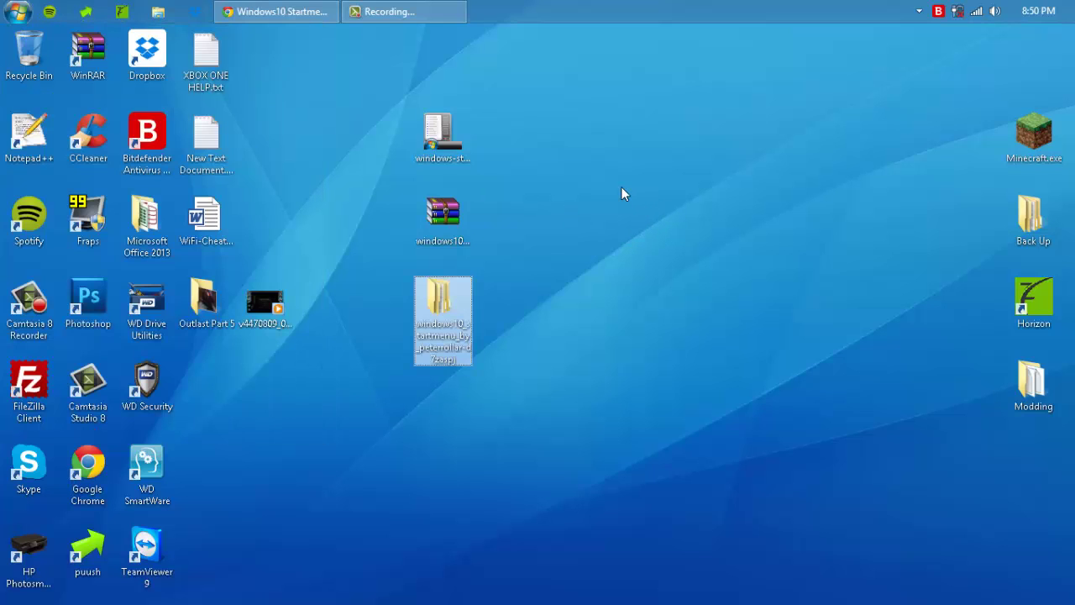
right_click(626, 12)
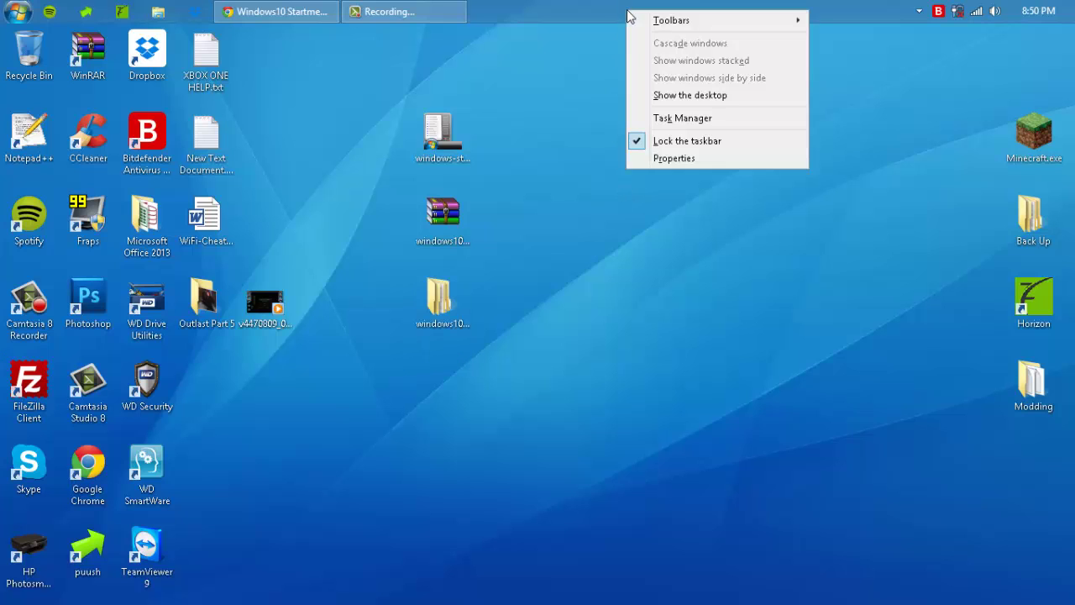
left_click(692, 115)
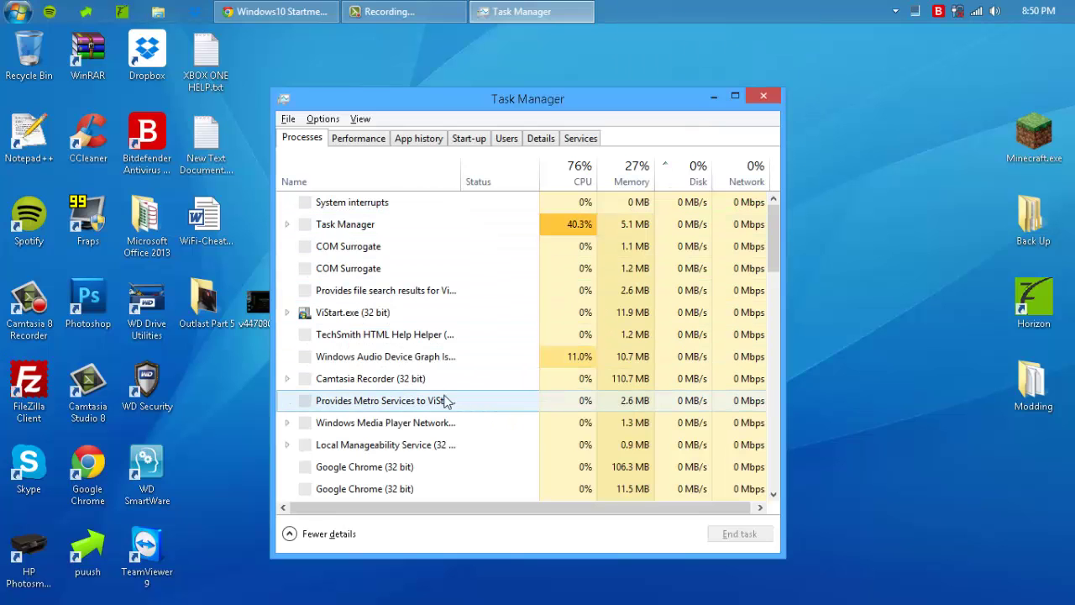
left_click(365, 315)
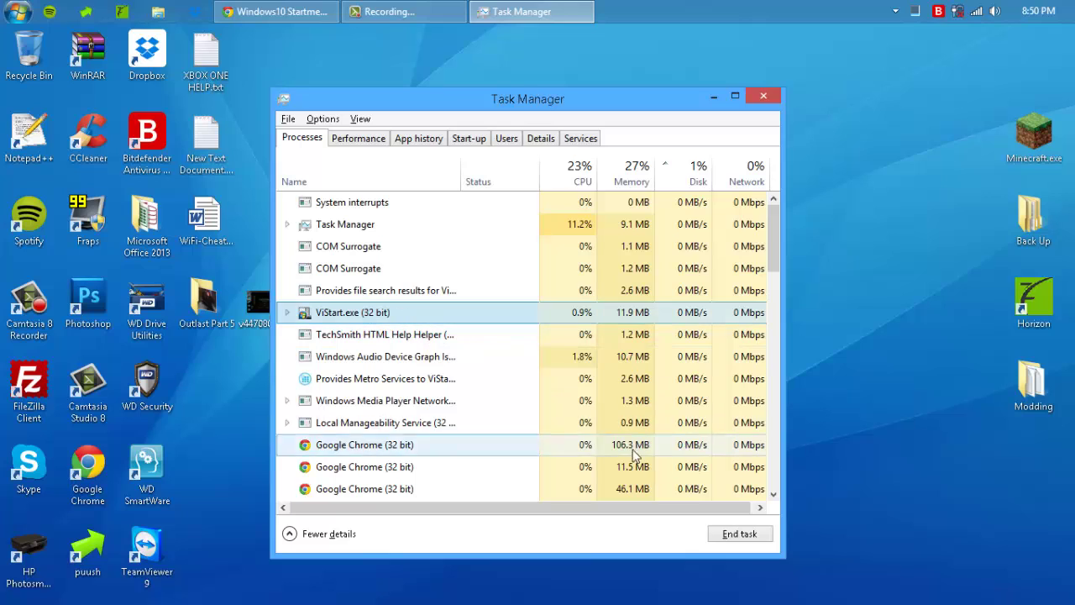
left_click(730, 536)
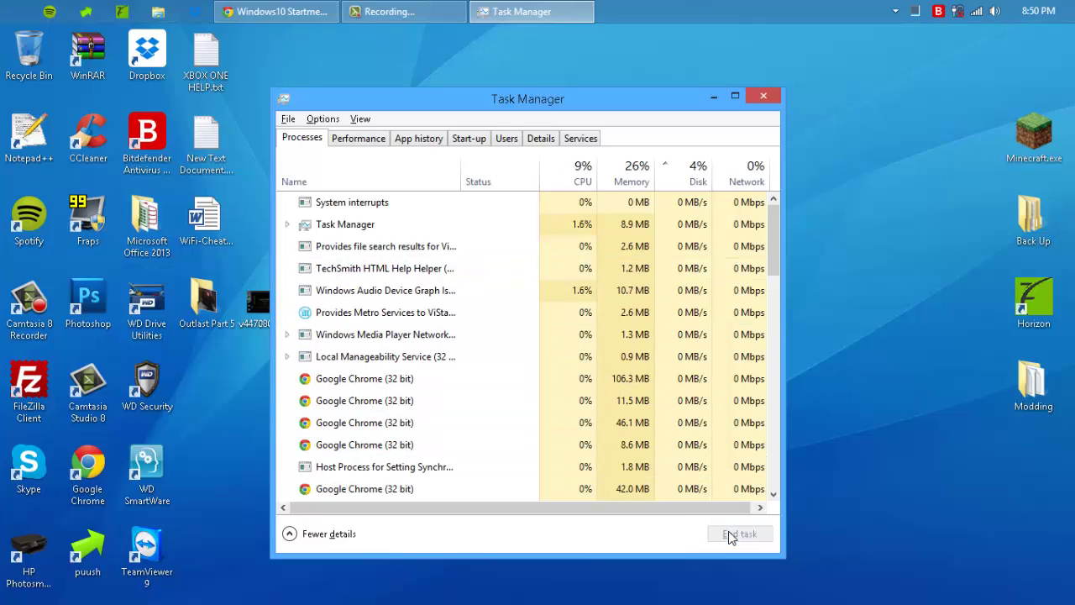
left_click(763, 95)
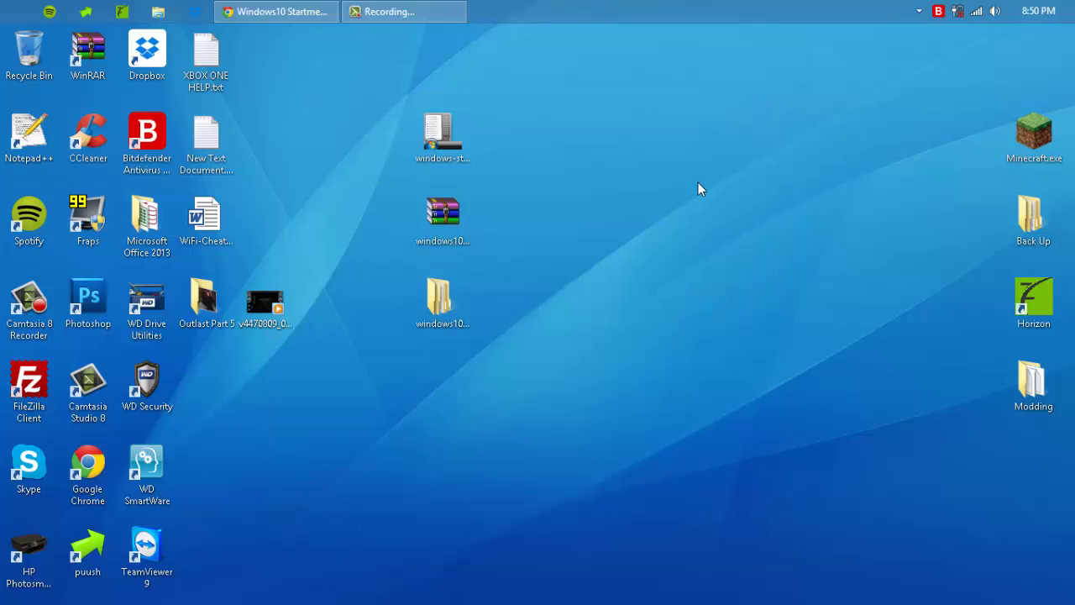
- Relaunch ViStart from its desktop icon and select Windows10Startmenublue in the Select skin list
double_click(466, 155)
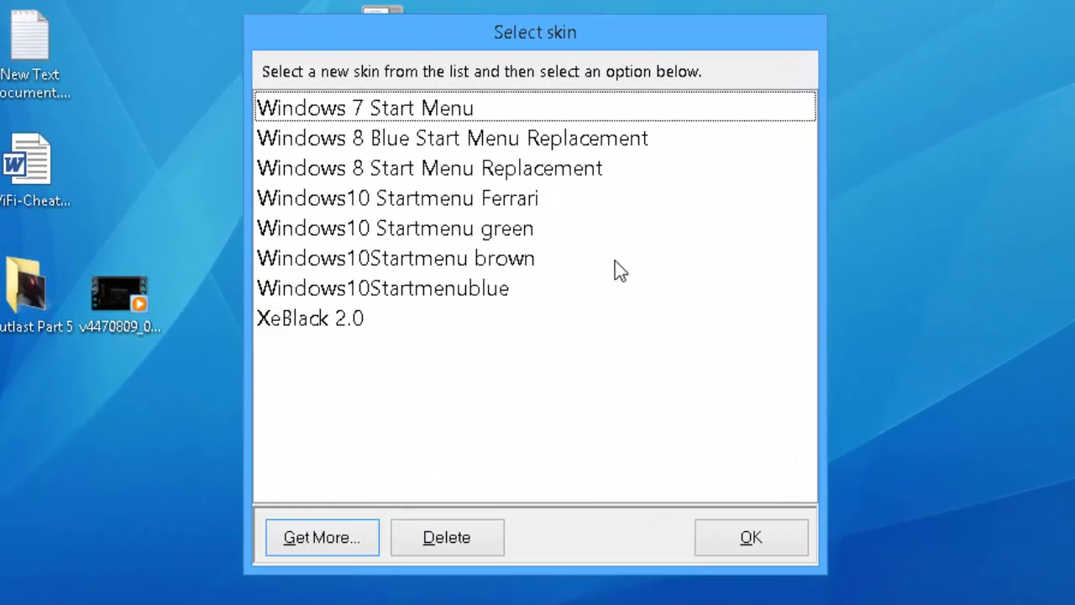
left_click(540, 198)
left_click(533, 233)
left_click(527, 258)
left_click(521, 290)
left_click(521, 265)
left_click(526, 231)
left_click(536, 202)
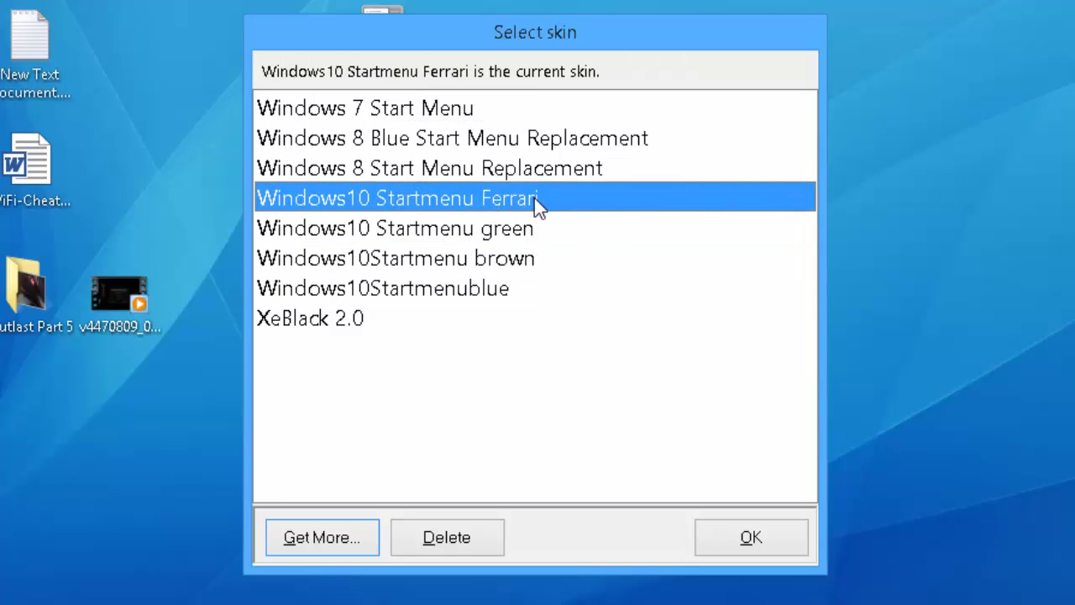
left_click(508, 295)
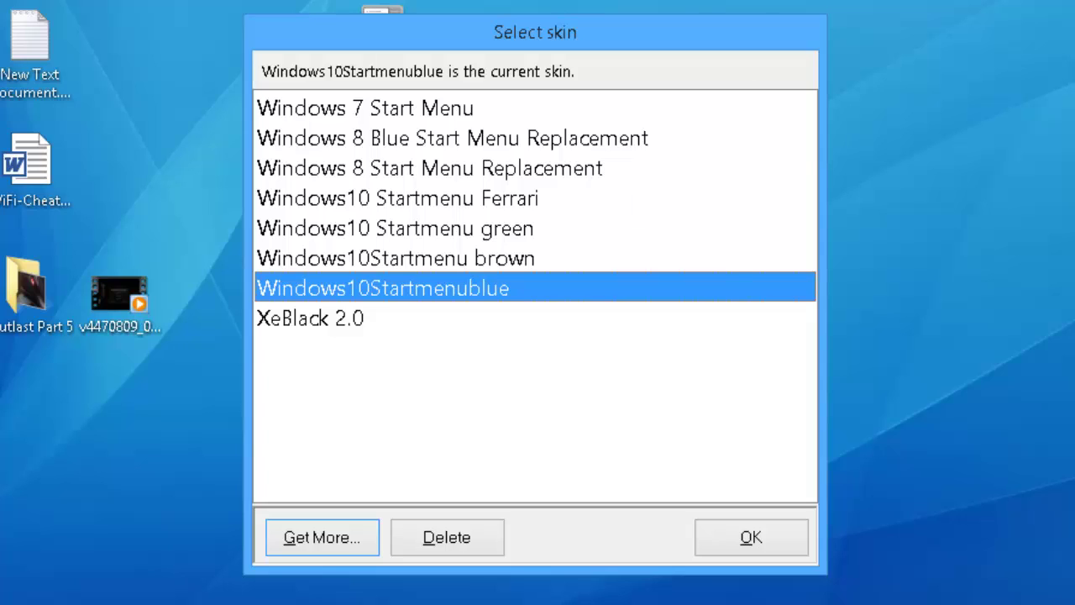
- Confirm the skin, then choose Windows10Startmenublue as the start menu style in ViStart Options
left_click(758, 536)
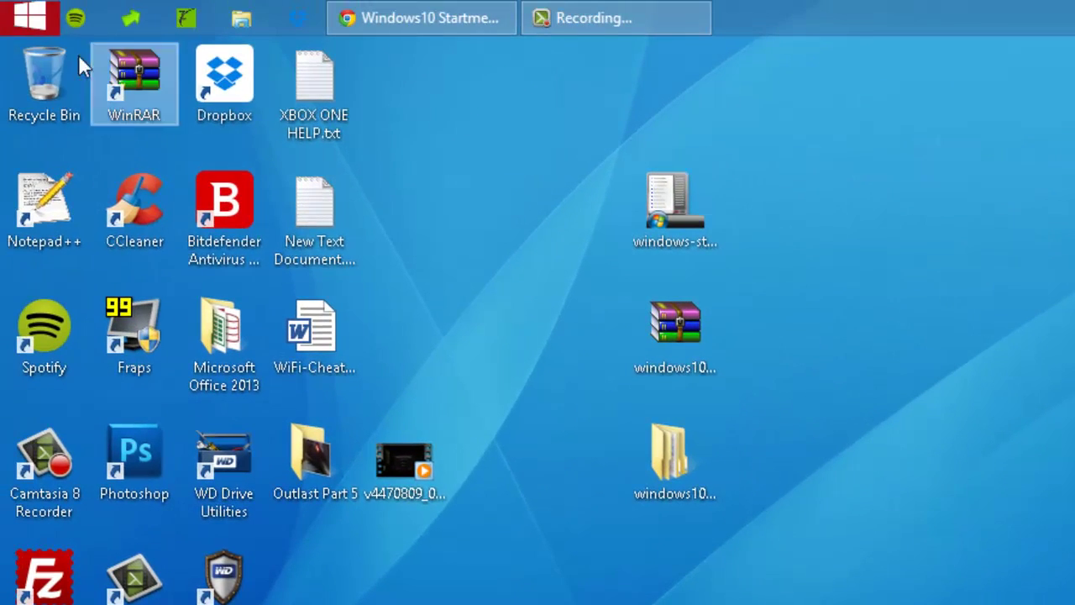
left_click(42, 17)
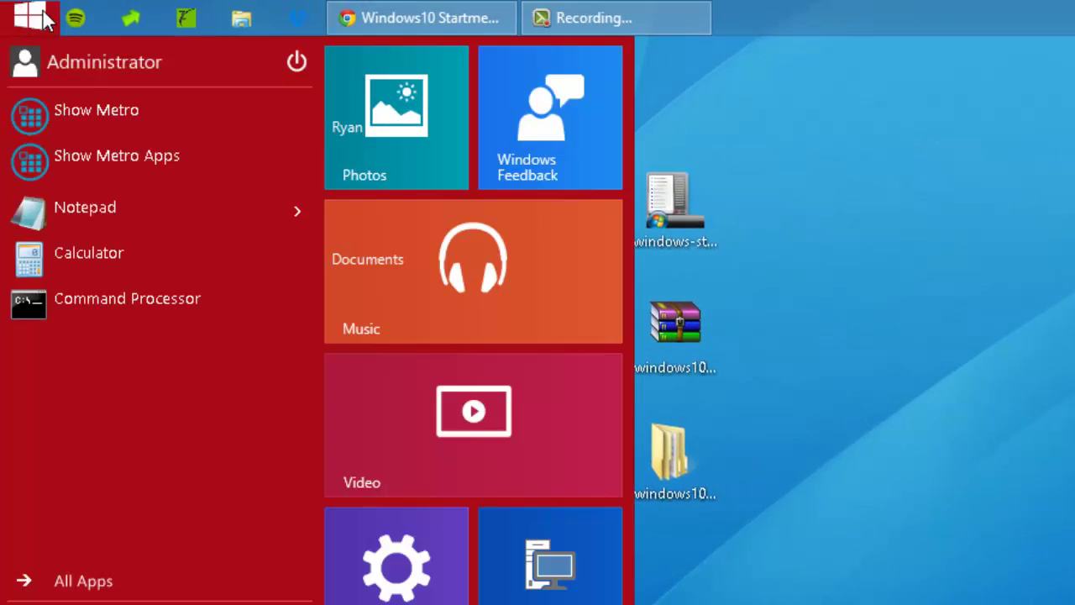
left_click(42, 17)
right_click(43, 17)
left_click(119, 34)
left_click(855, 353)
left_click(910, 559)
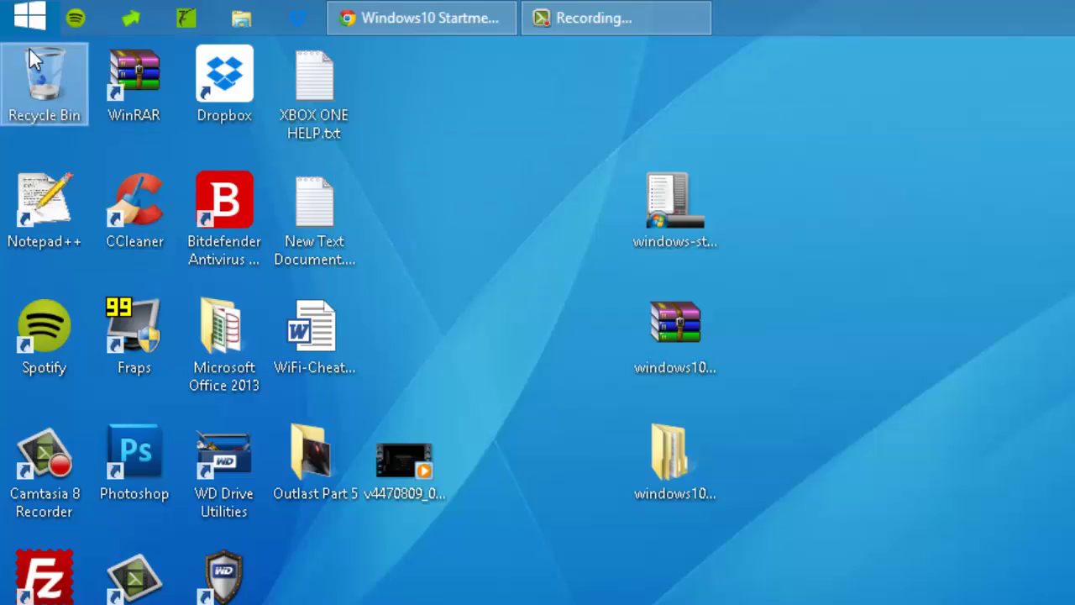
- Open the blue start menu, browse the All Apps list, and return to the tiles pane
left_click(29, 19)
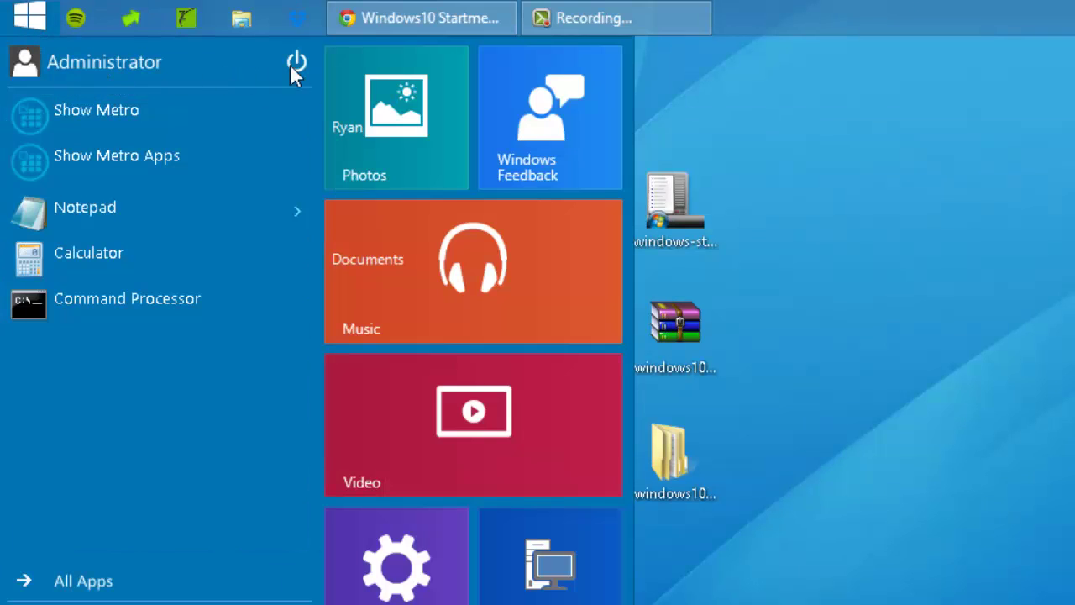
left_click(298, 61)
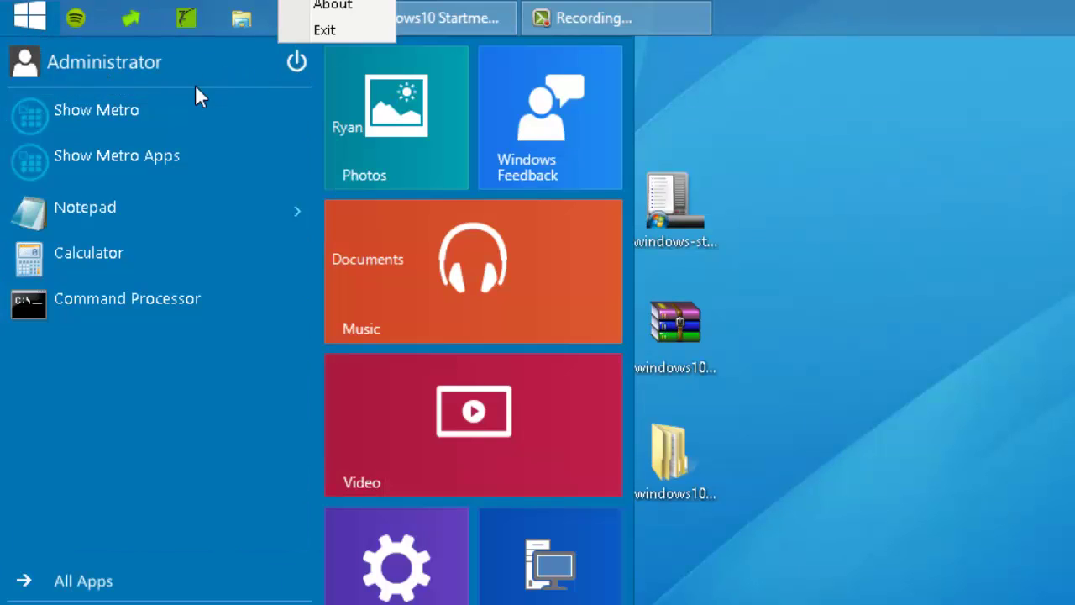
left_click(112, 395)
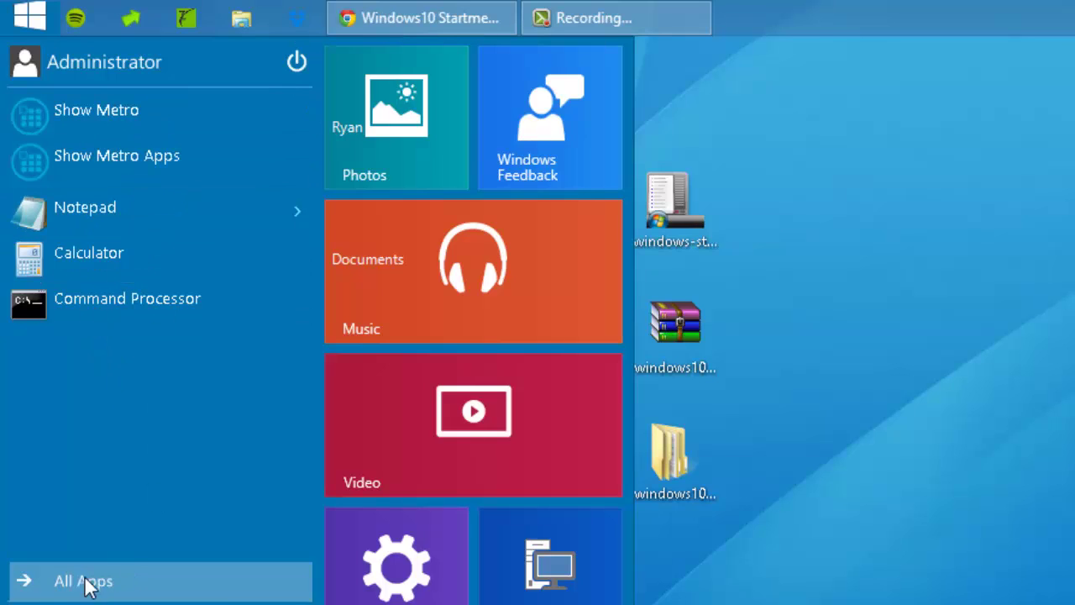
left_click(46, 584)
scroll(281, 336, "down", 8)
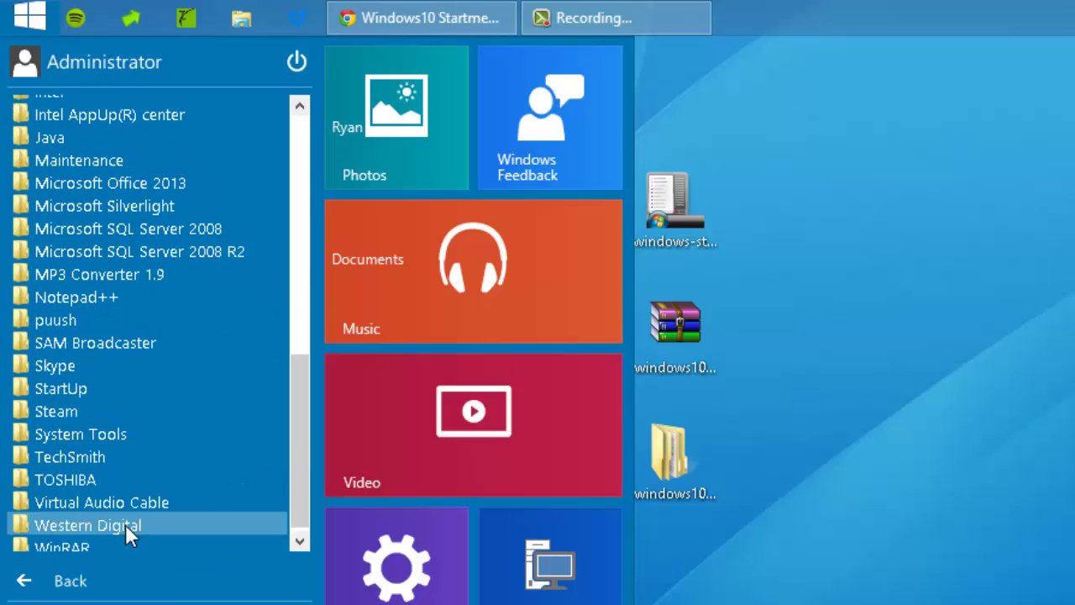
left_click(43, 584)
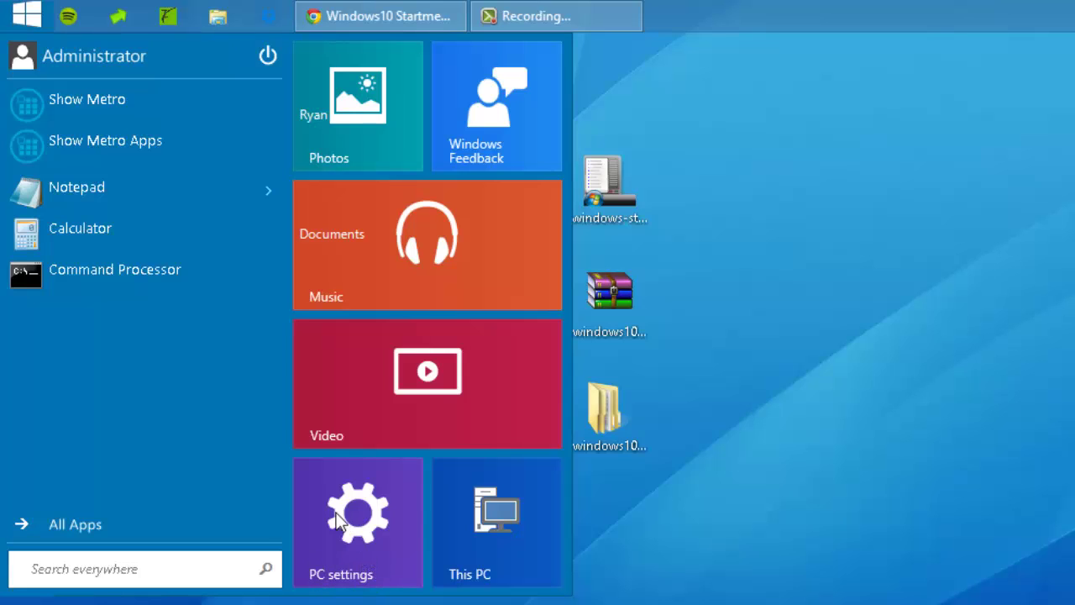
left_click(348, 583)
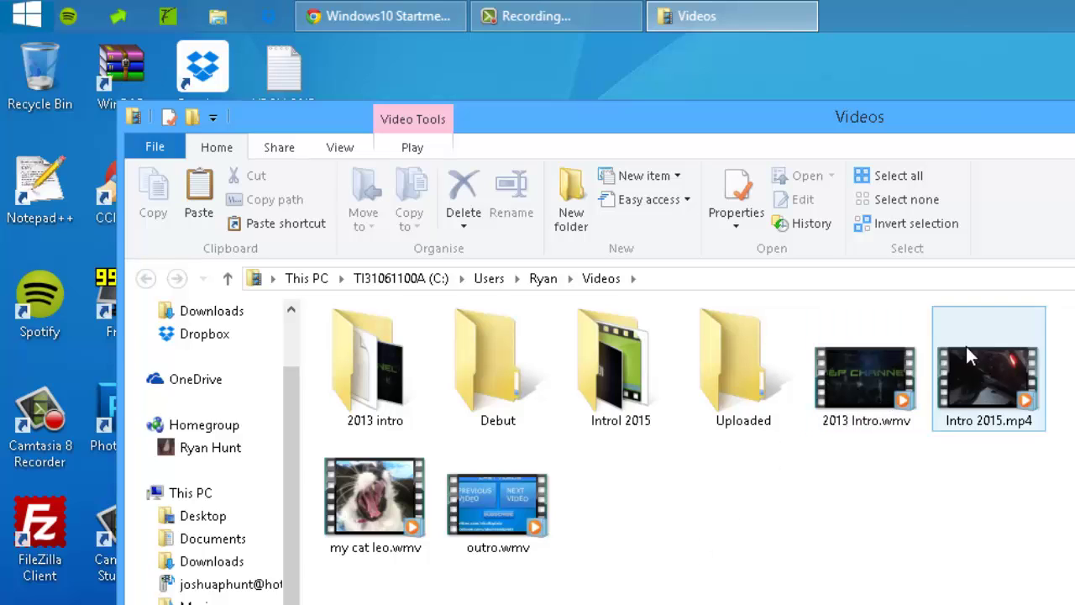
key("alt+F4")
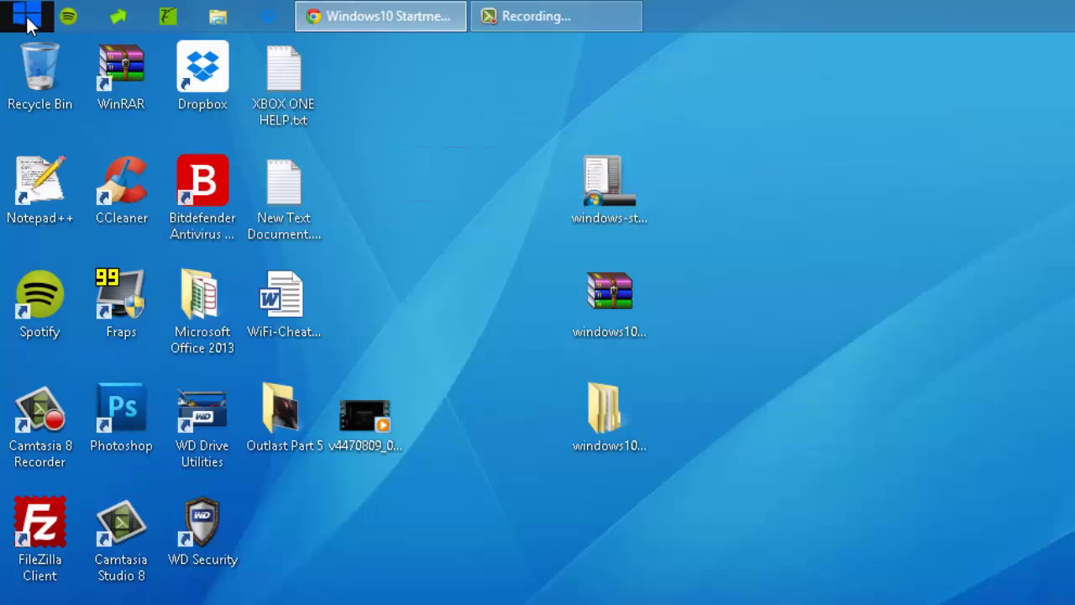
key("super")
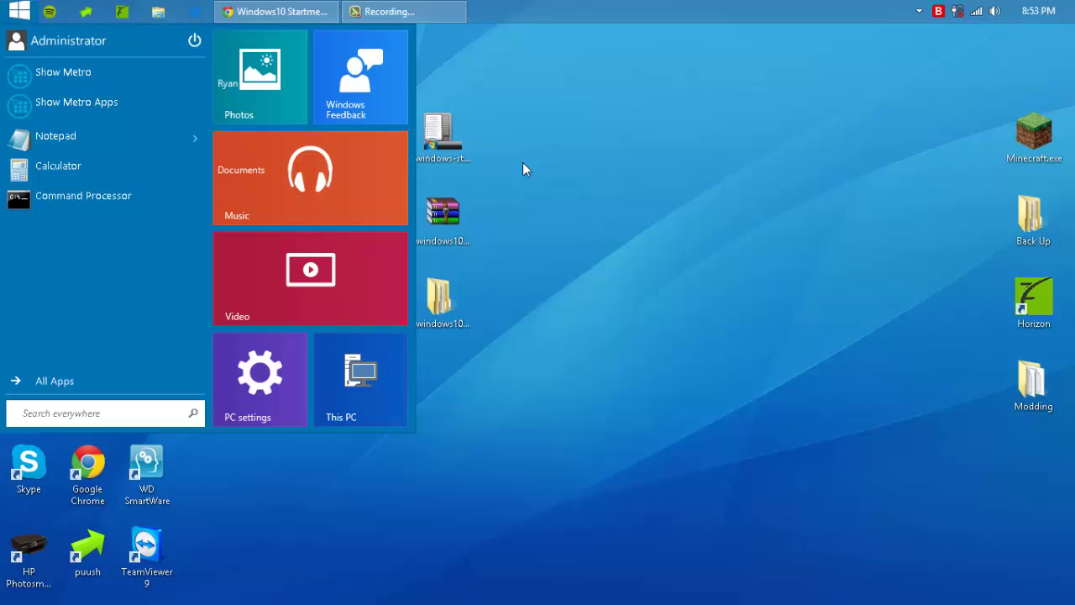
- Click the desktop to dismiss the blue Windows 10-style start menu
left_click(523, 162)
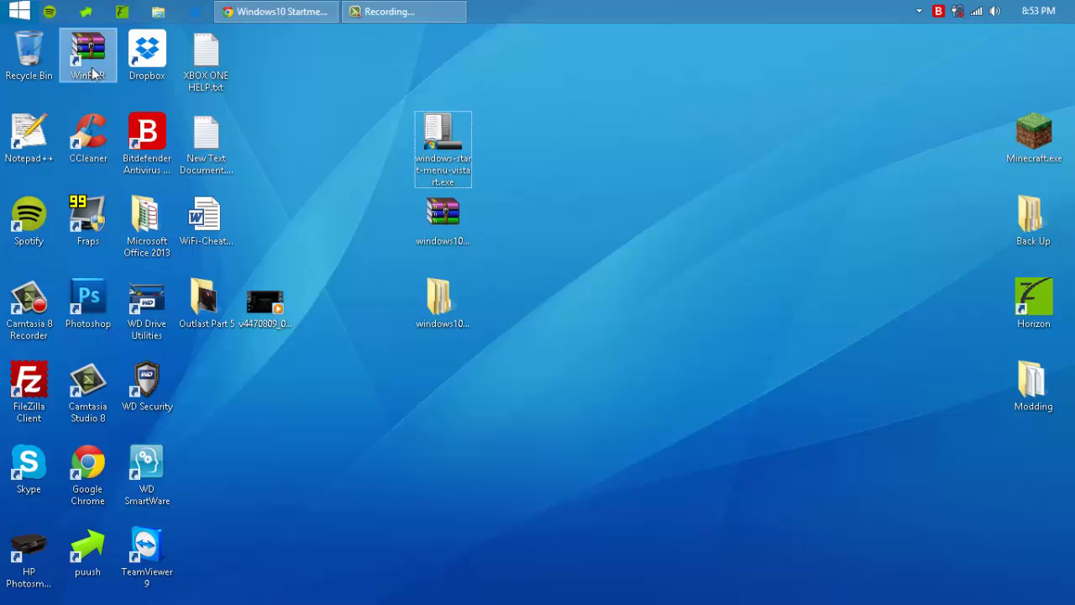
- Choose Windows 7 Start Menu as the style in ViStart Options and close the panel
right_click(13, 11)
left_click(66, 20)
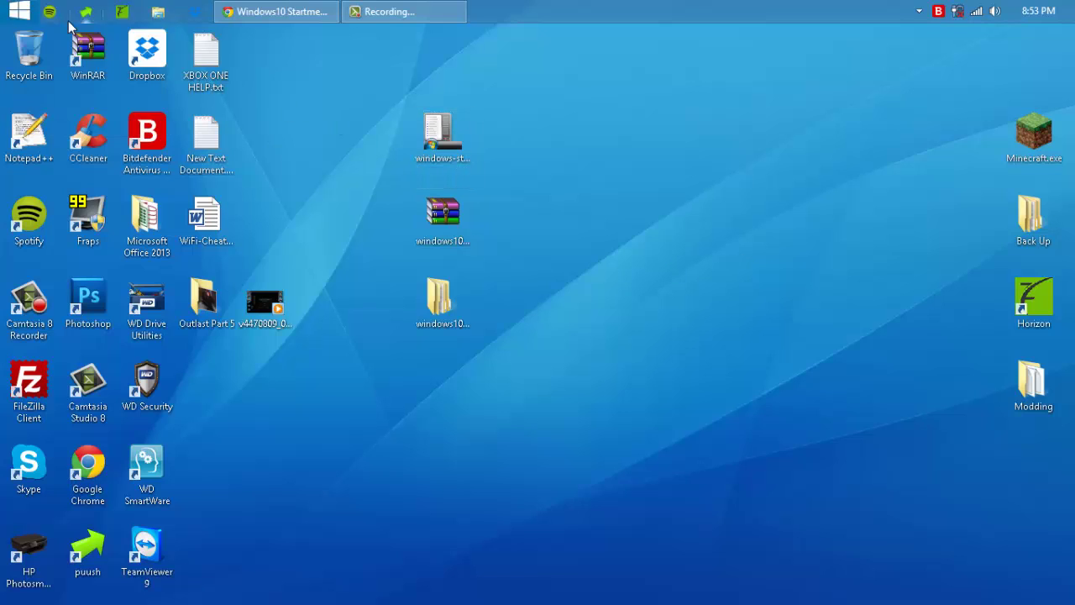
left_click(670, 242)
left_click(651, 258)
left_click(841, 80)
- Open and close the start menu to check the Windows 7 style
left_click(4, 6)
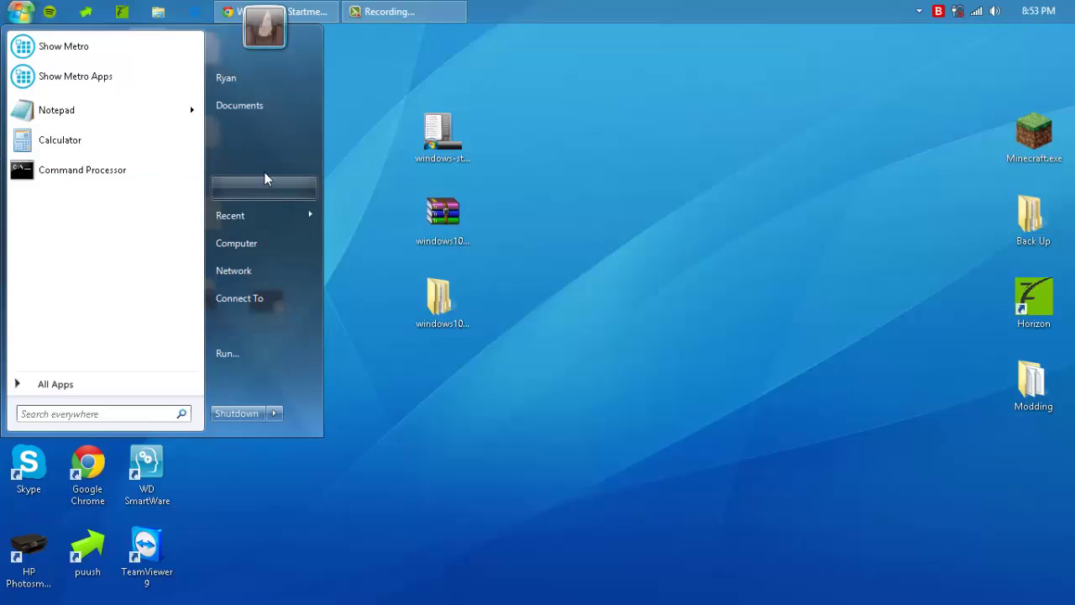
left_click(800, 220)
key("super")
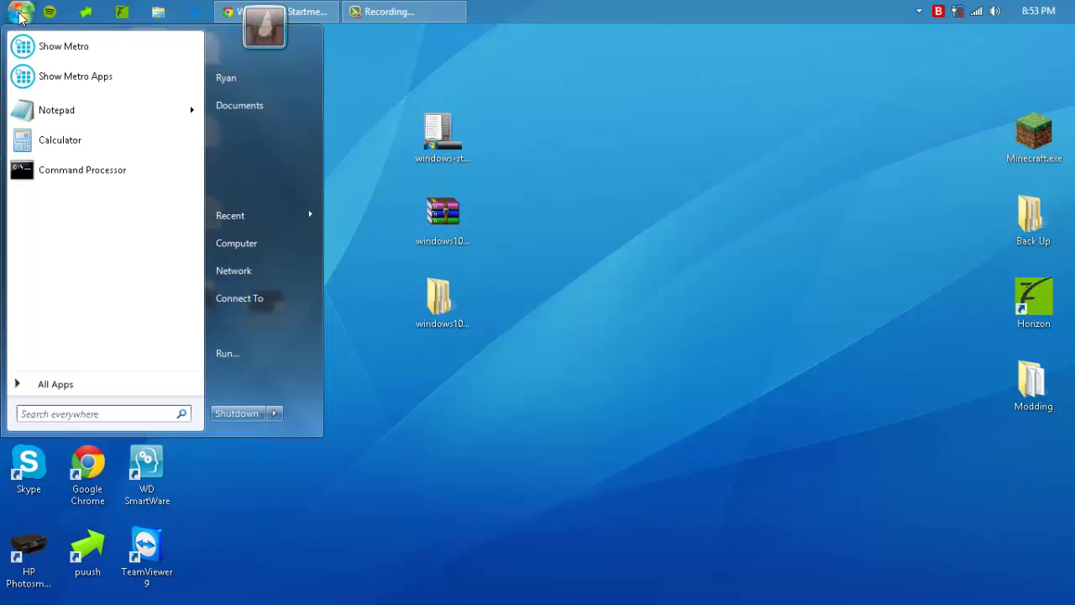
key("super")
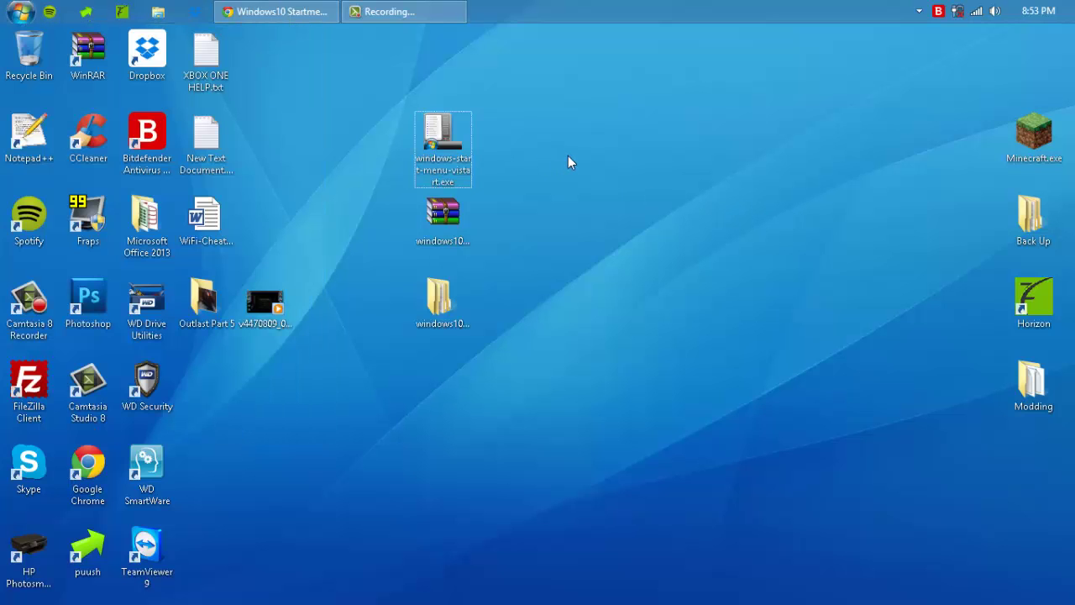